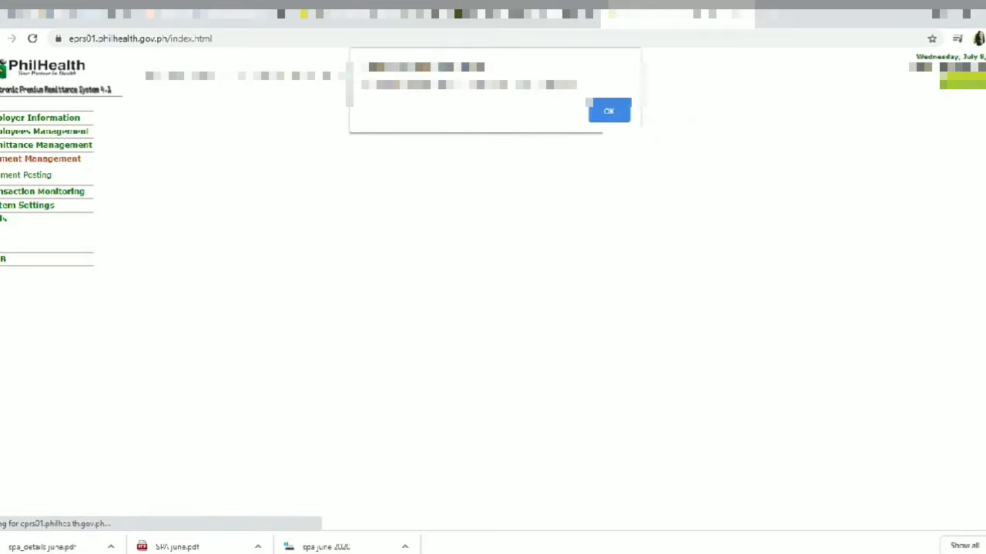
Step: Open the optional PEPRL printout from the premium payment summary, review the document and close it
key("Return")
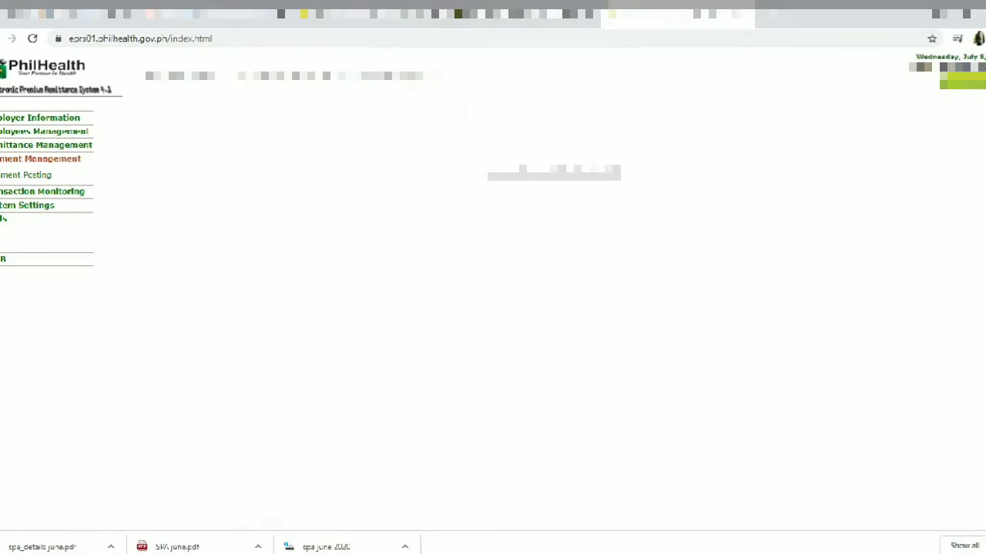
mouse_move(760, 129)
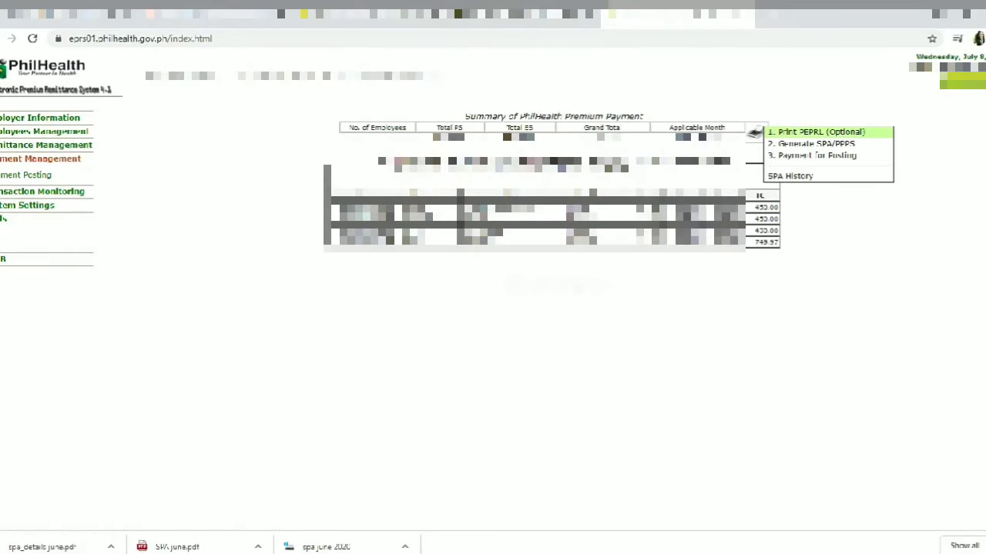
left_click(818, 131)
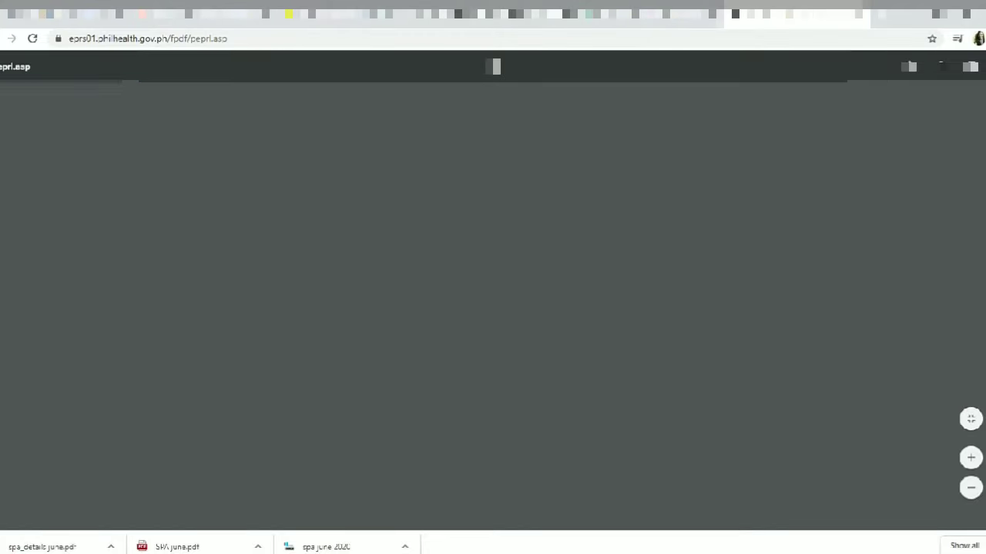
scroll(490, 305, "down", 1)
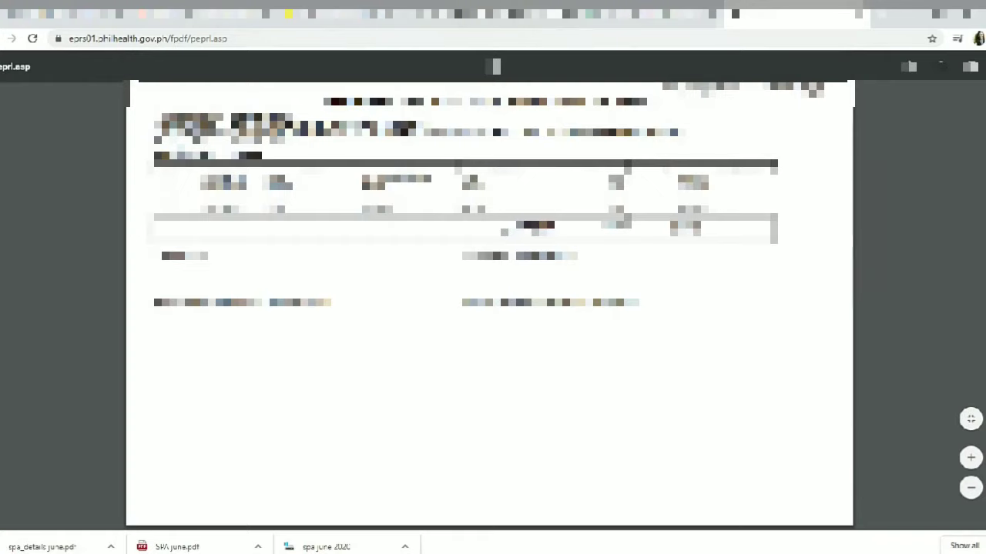
left_click(858, 14)
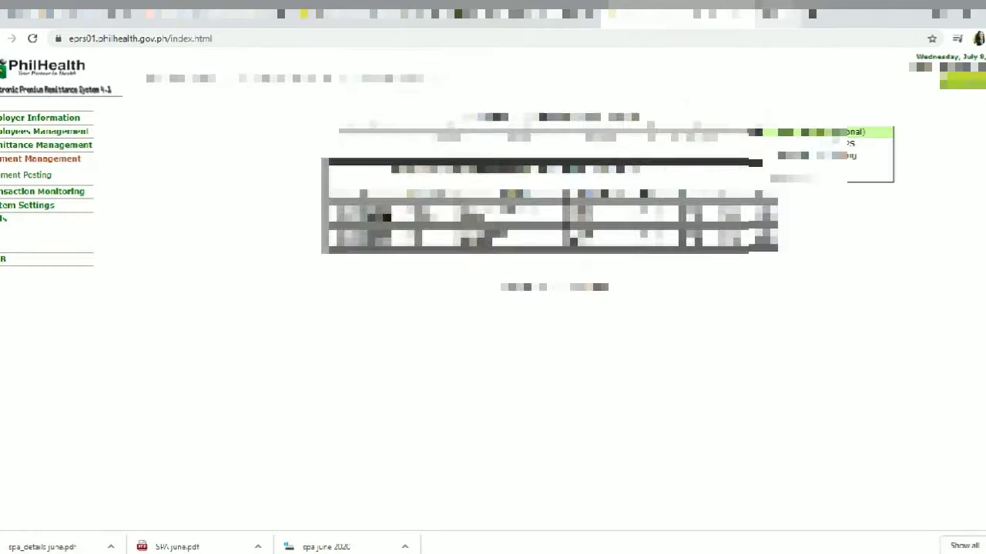
Step: Go to Payment for Posting and view the Employees Premium Remittance List of the first SPA, then return to the SPA list
left_click(756, 133)
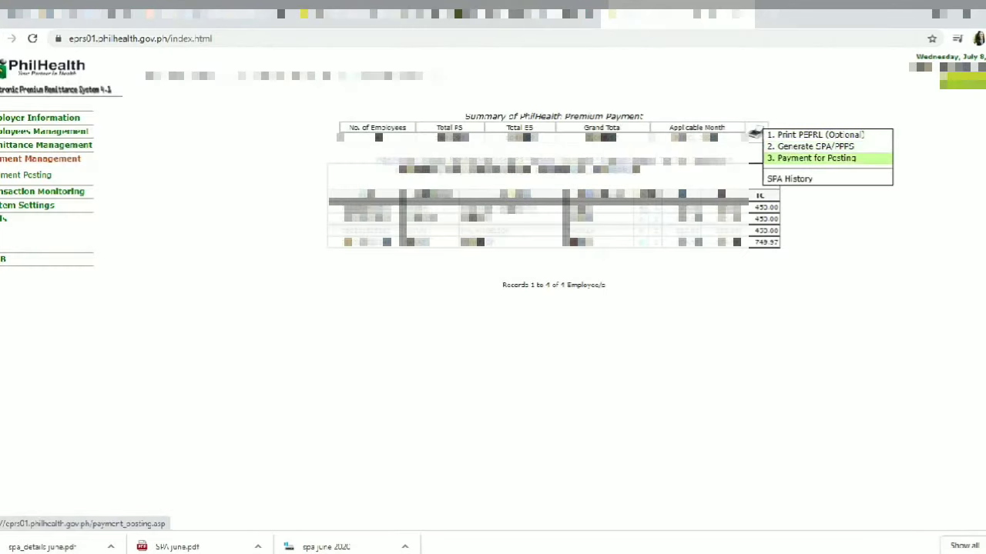
left_click(796, 158)
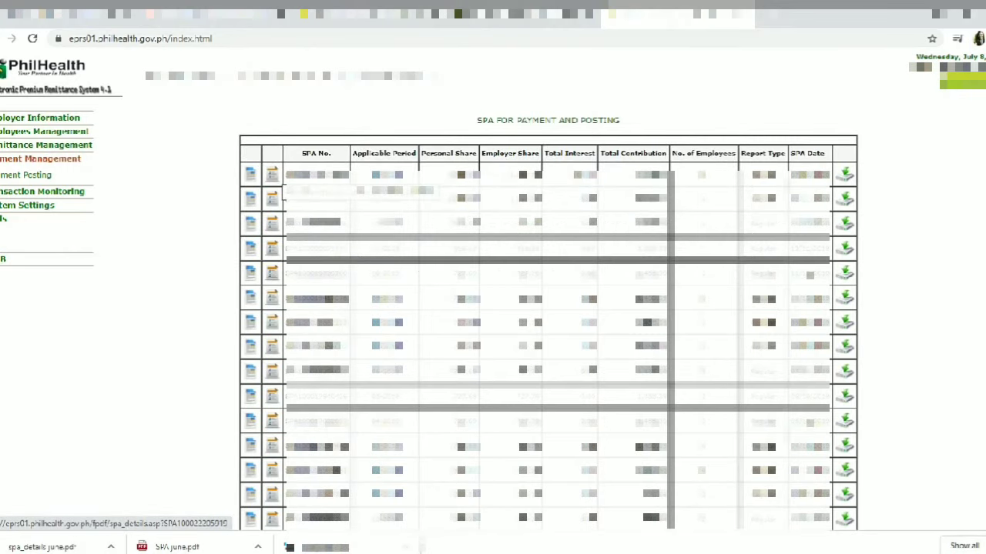
left_click(271, 174)
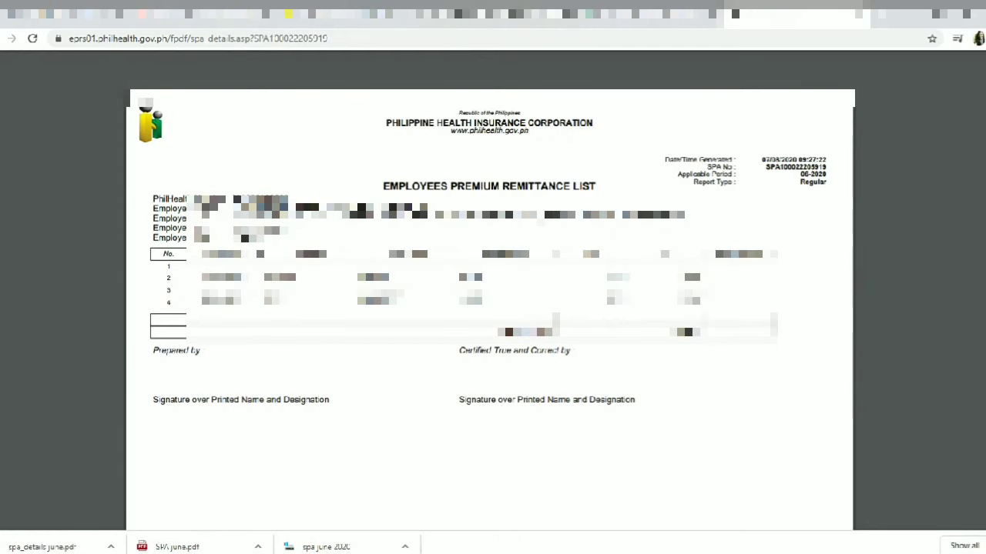
left_click(646, 14)
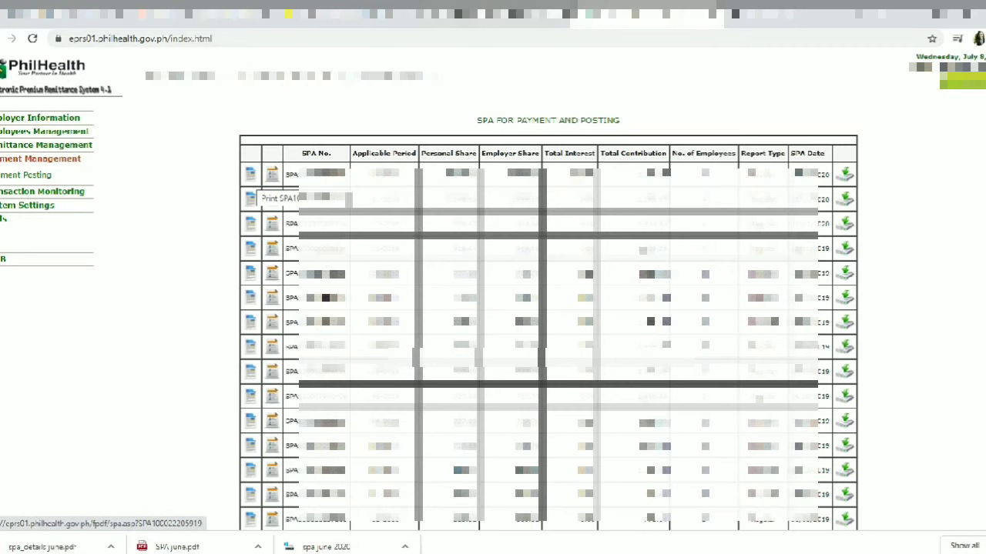
Step: Open the printable Statement of Premium Account for the 06-2020 SPA, review it from start to end and close it
left_click(251, 198)
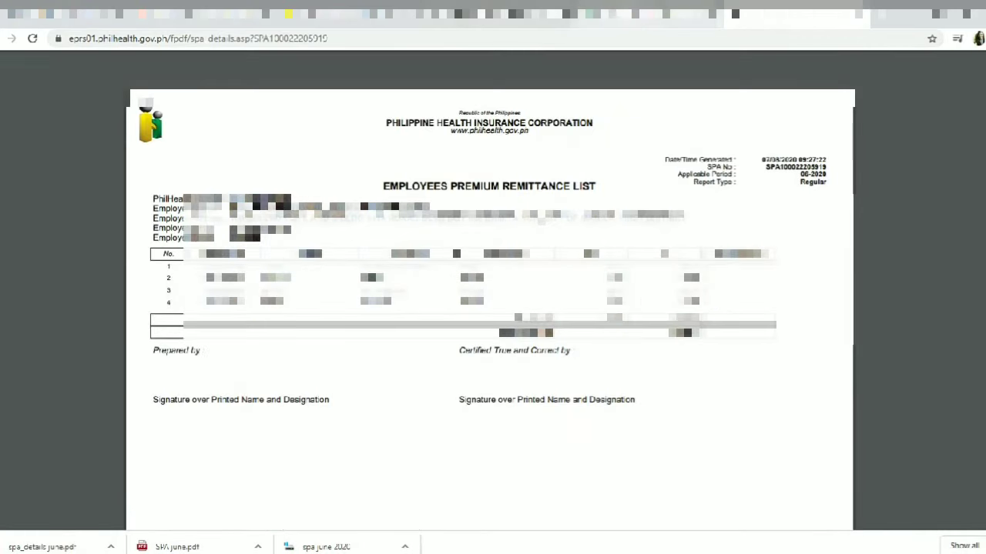
left_click(646, 14)
left_click(272, 198)
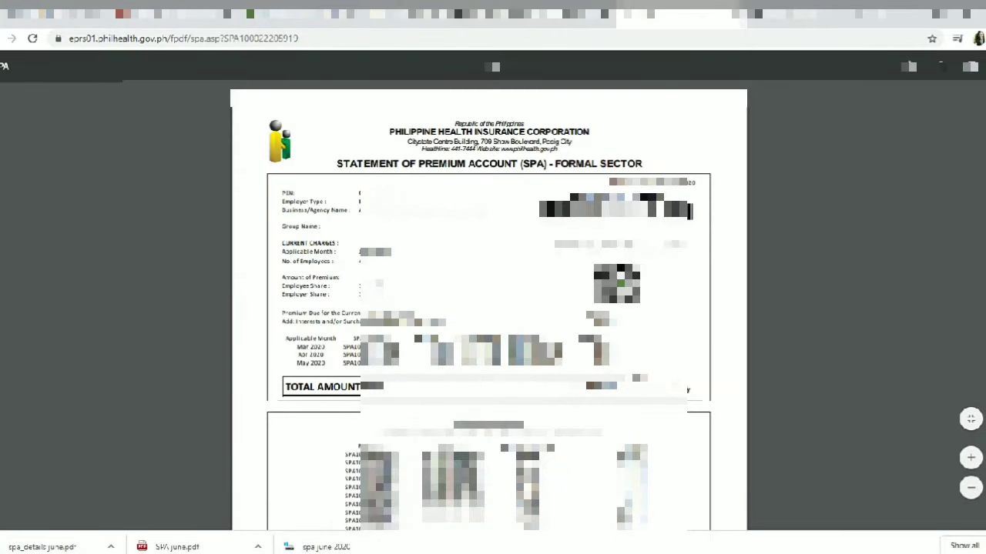
scroll(488, 308, "down", 5)
scroll(488, 308, "down", 10)
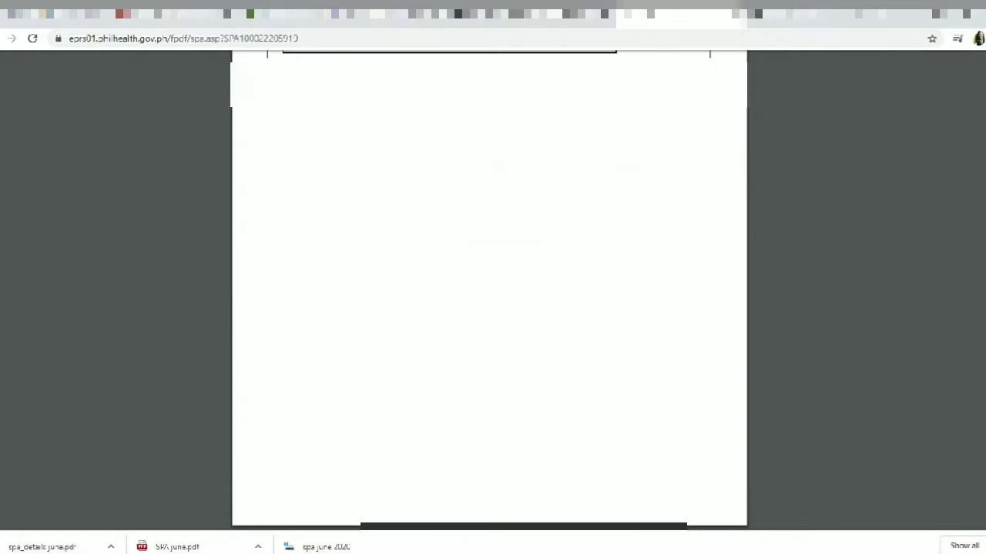
scroll(488, 308, "up", 15)
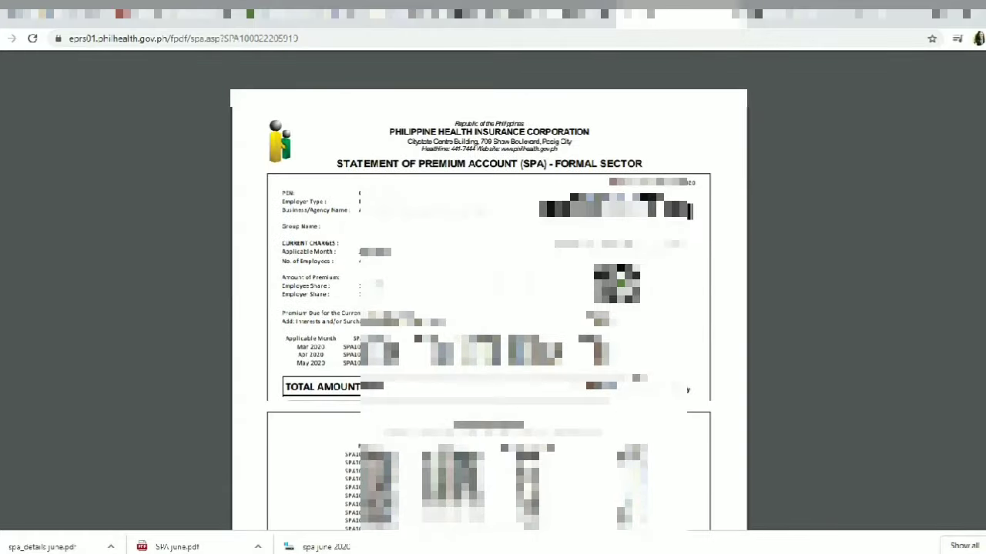
left_click(732, 14)
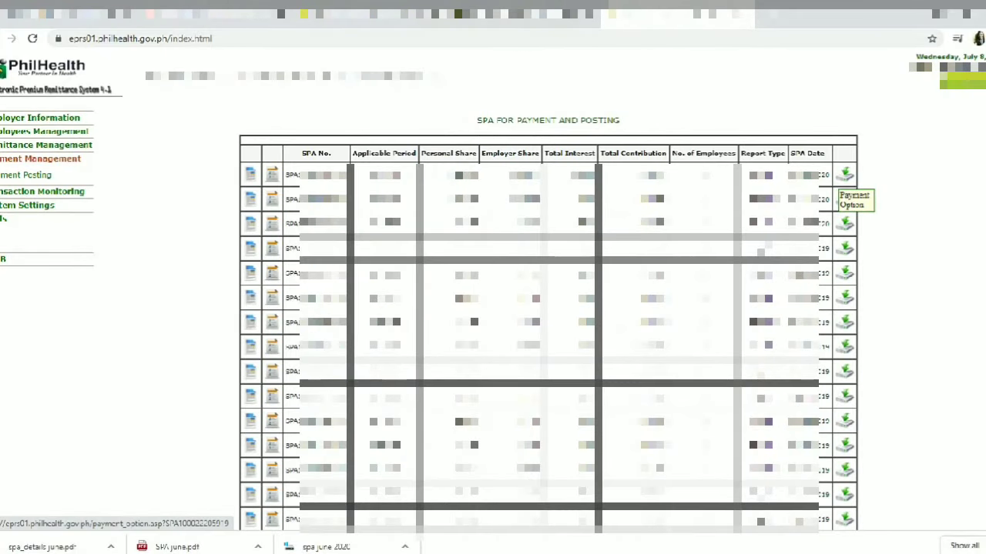
Step: Open the payment posting form for the first SPA in the list and look through the available payment options
left_click(845, 177)
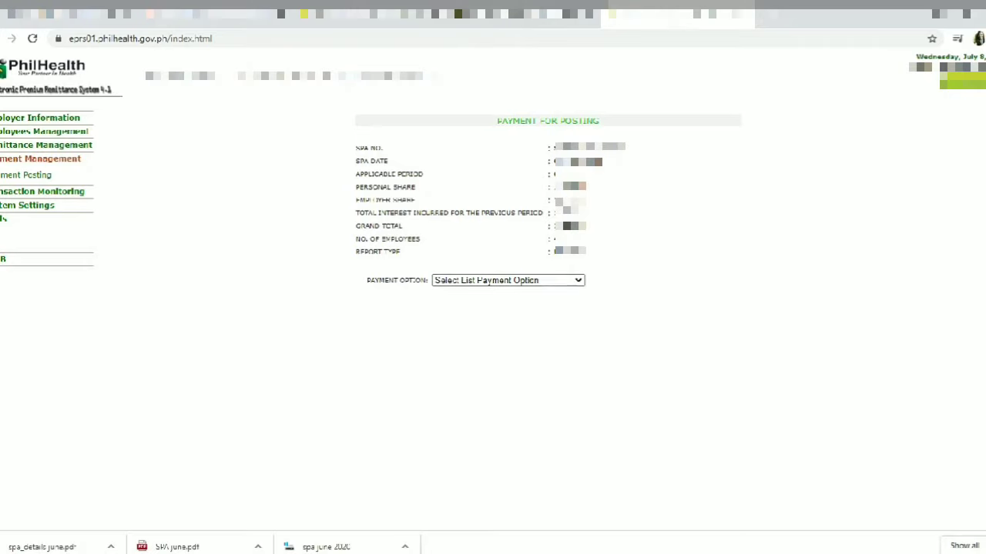
left_click(508, 280)
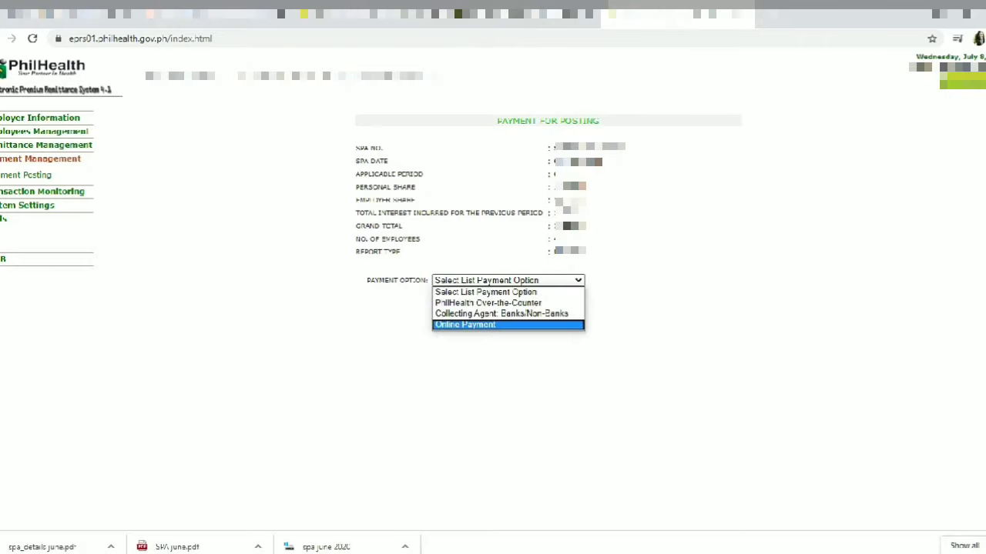
left_click(507, 280)
left_click(507, 281)
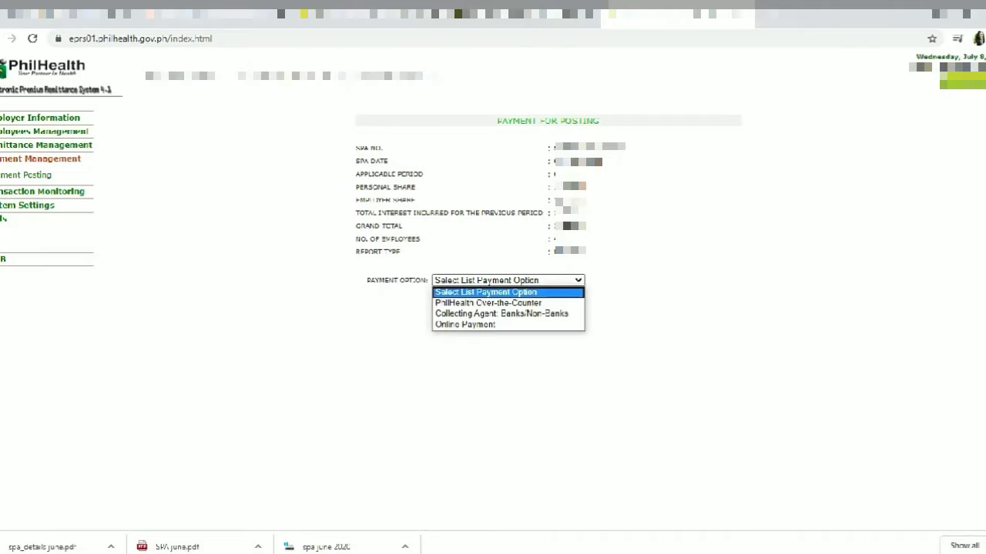
key("Down")
key("Down")
key("Down")
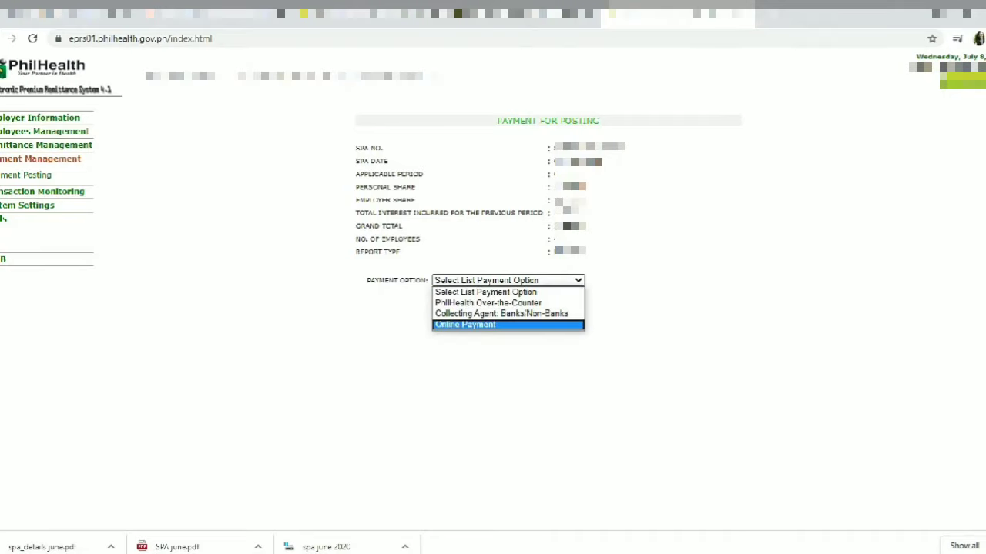
key("Up")
key("Up")
key("Up")
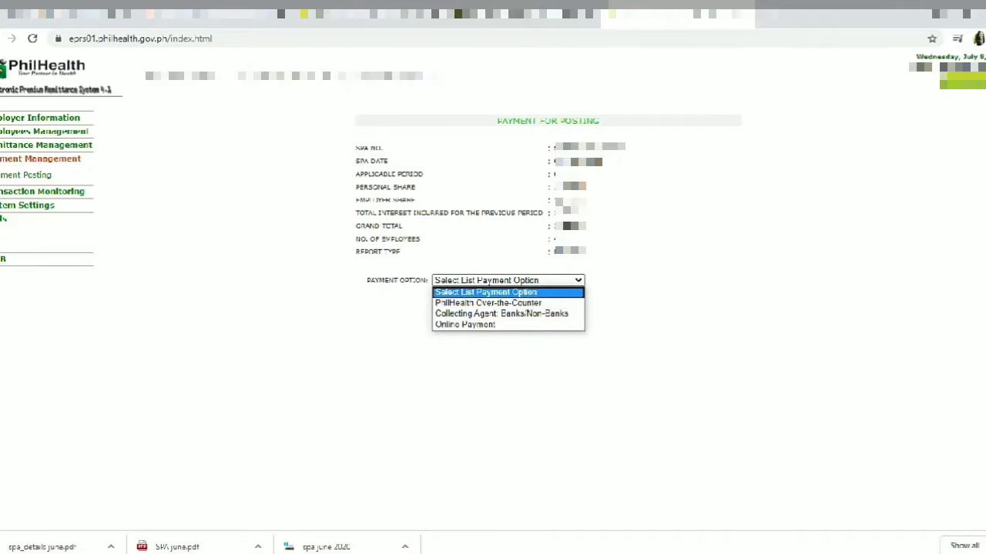
key("Escape")
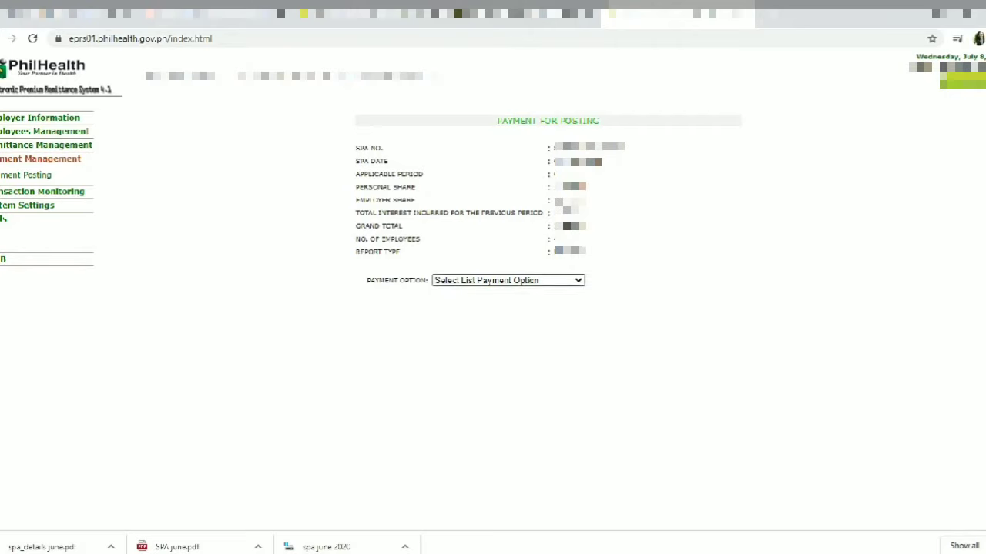
Step: Set the payment option to PhilHealth Over-the-Counter
key("alt+Down")
key("Down")
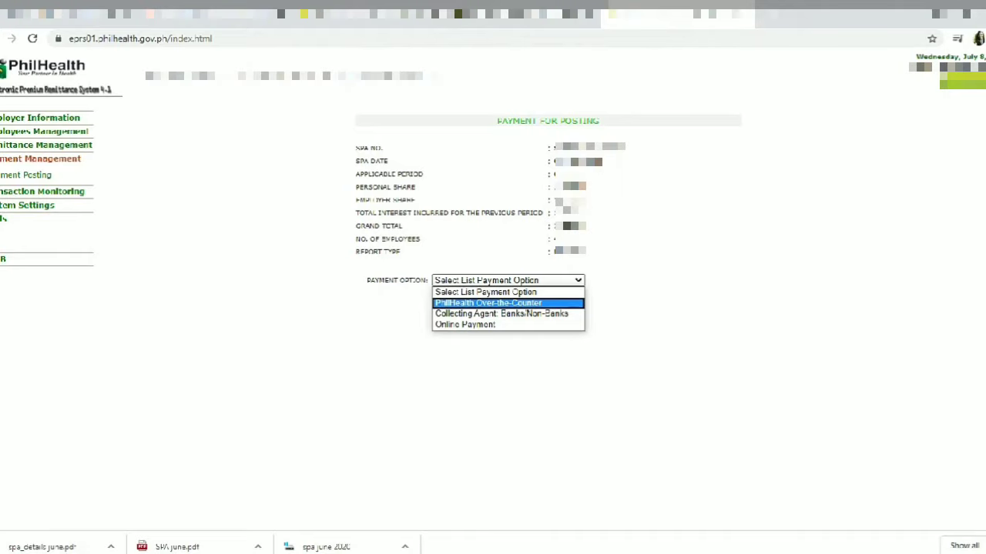
key("Return")
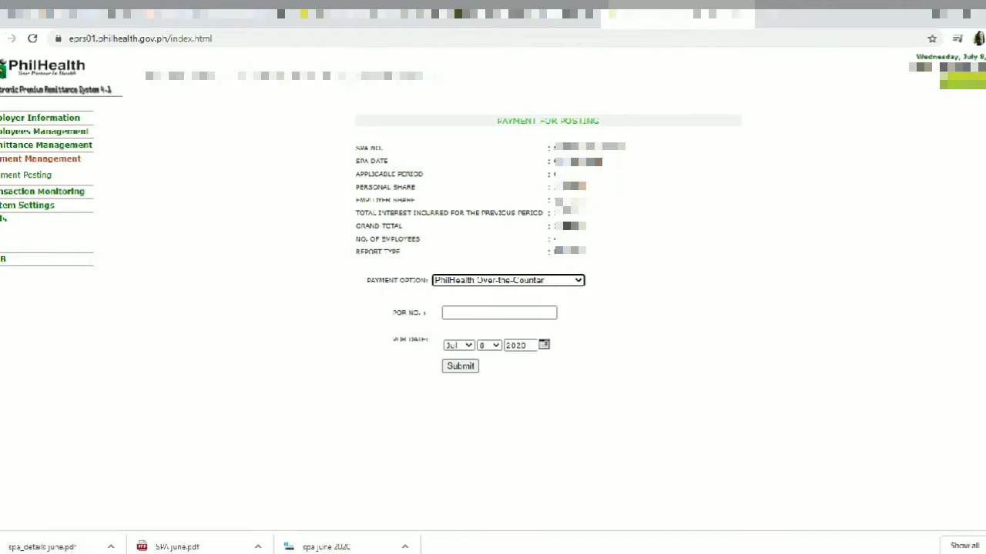
Step: Set the payment option to Collecting Agent: Banks/Non-Banks
key("alt+Down")
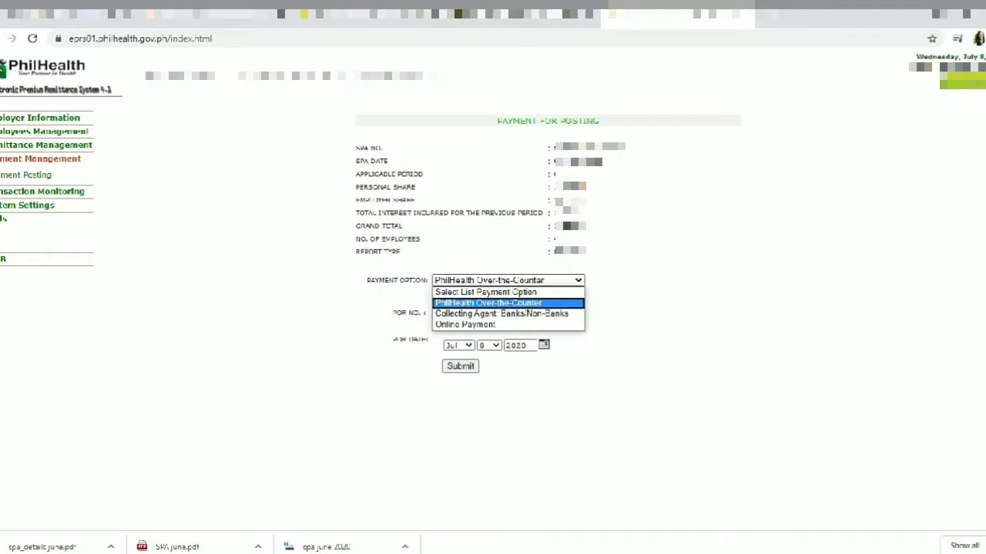
key("Up")
key("Down")
key("Down")
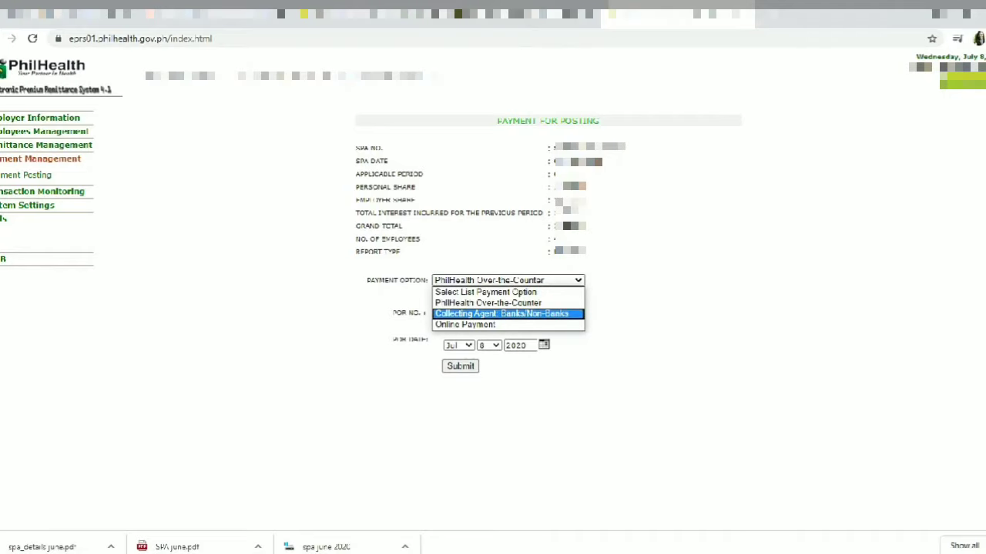
key("Return")
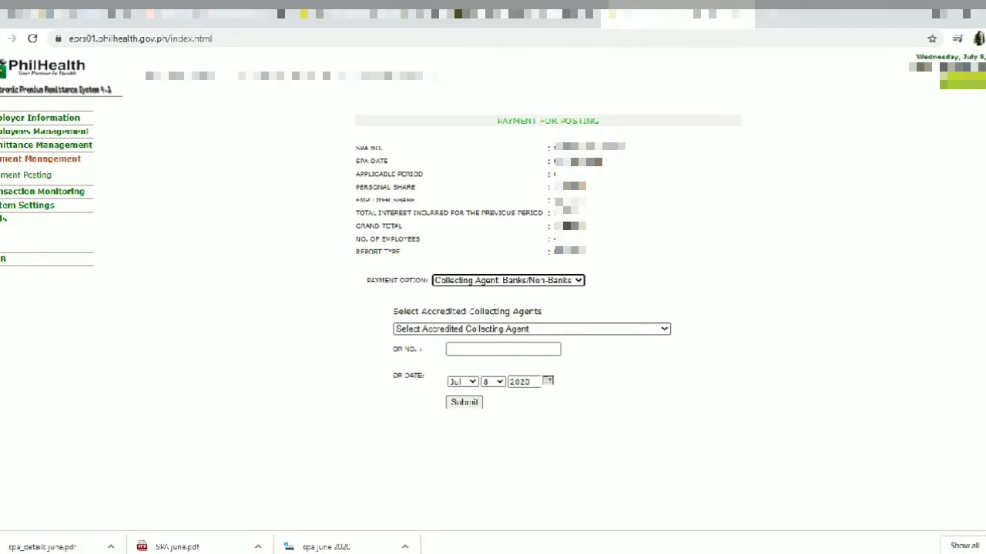
Step: Look through the full list of accredited collecting agents offered for the Banks/Non-Banks payment option
left_click(531, 328)
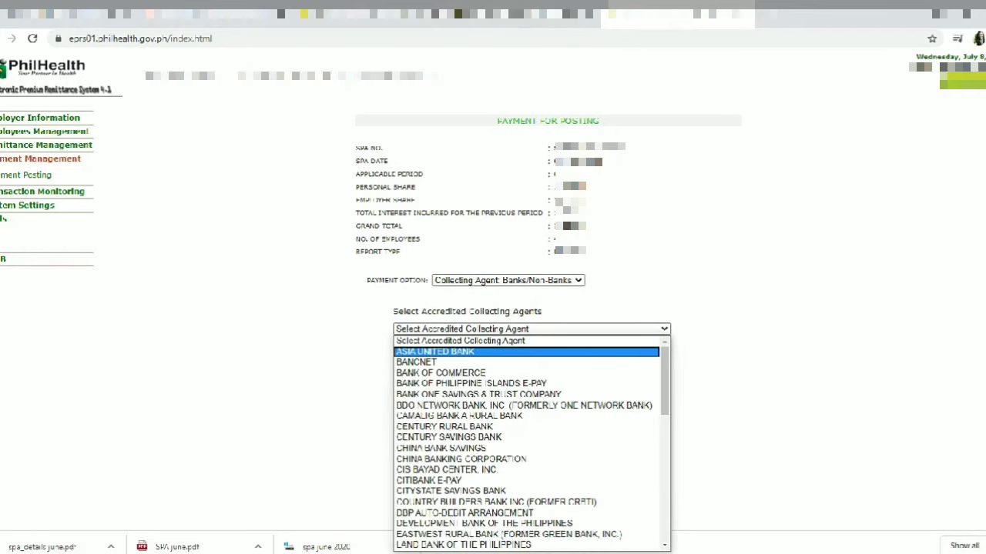
key("Down")
key("Down")
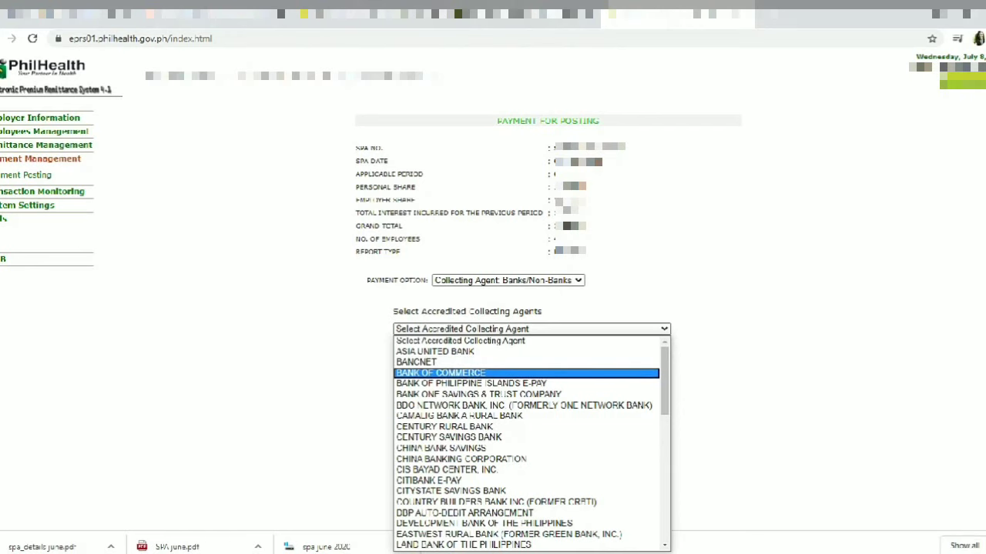
key("Down")
scroll(532, 443, "down", 4)
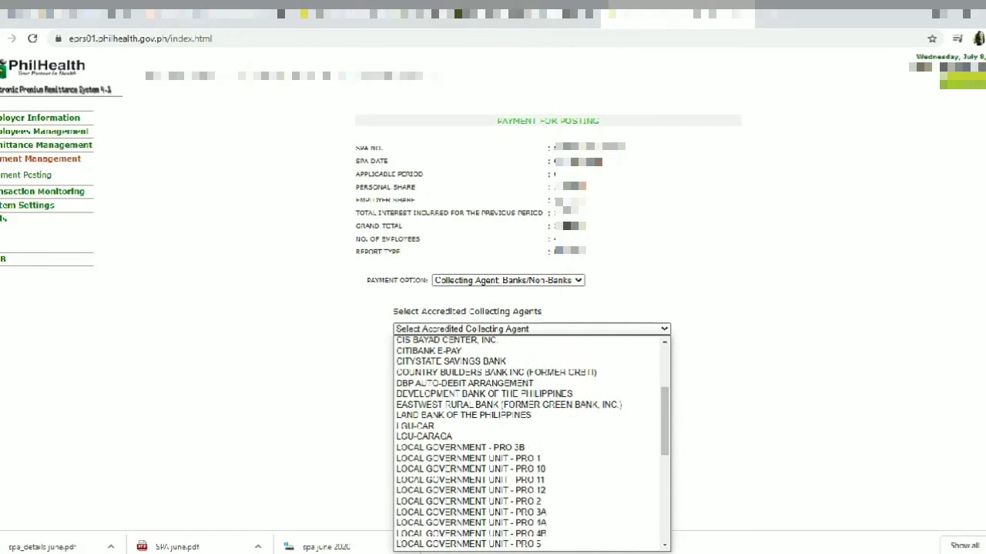
scroll(531, 443, "up", 4)
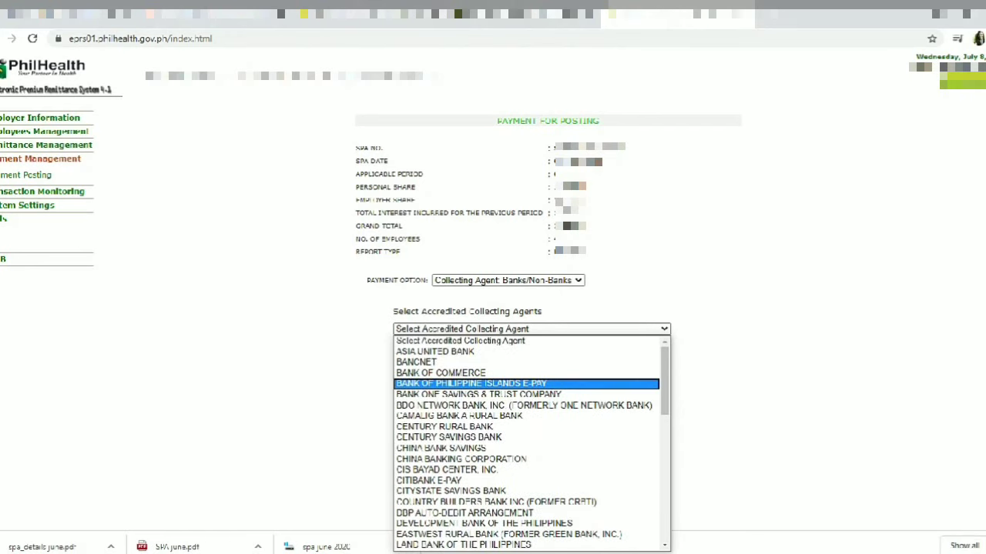
key("Down")
key("Down")
key("Down")
key("Down")
key("Down")
key("Down")
key("Down")
key("Down")
key("Down")
key("Down")
key("Down")
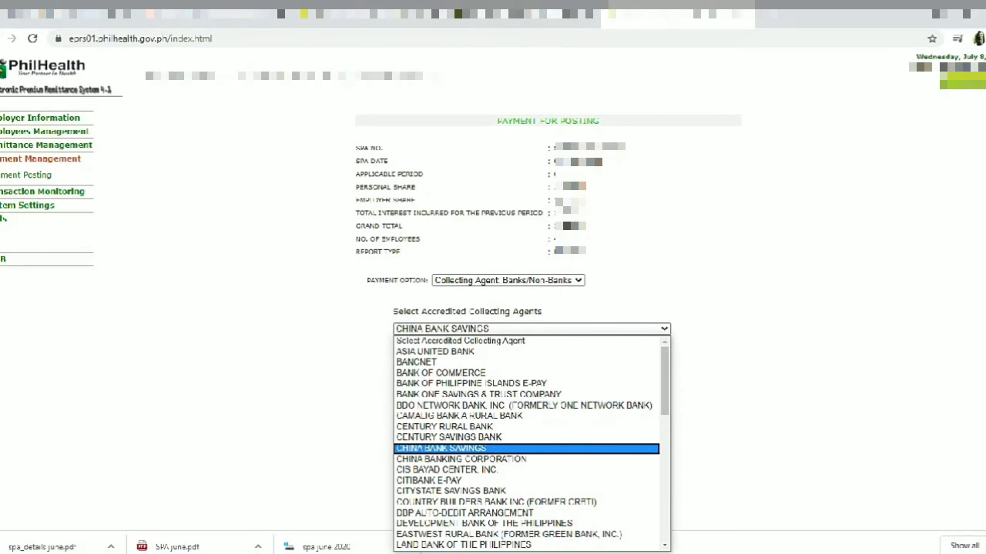
key("Down")
key("Down")
key("Down")
key("Down")
key("Down")
key("Down")
key("Down")
key("Down")
key("Down")
key("Down")
key("Down")
key("Down")
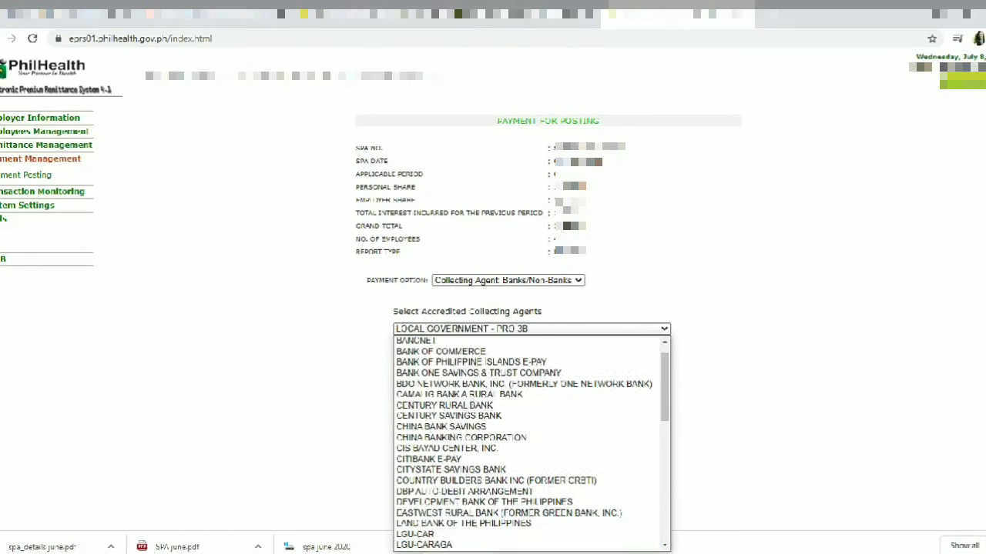
key("Down")
key("Down")
key("Down")
key("Down")
key("Down")
key("Down")
key("Down")
key("Down")
key("Down")
key("Down")
key("Down")
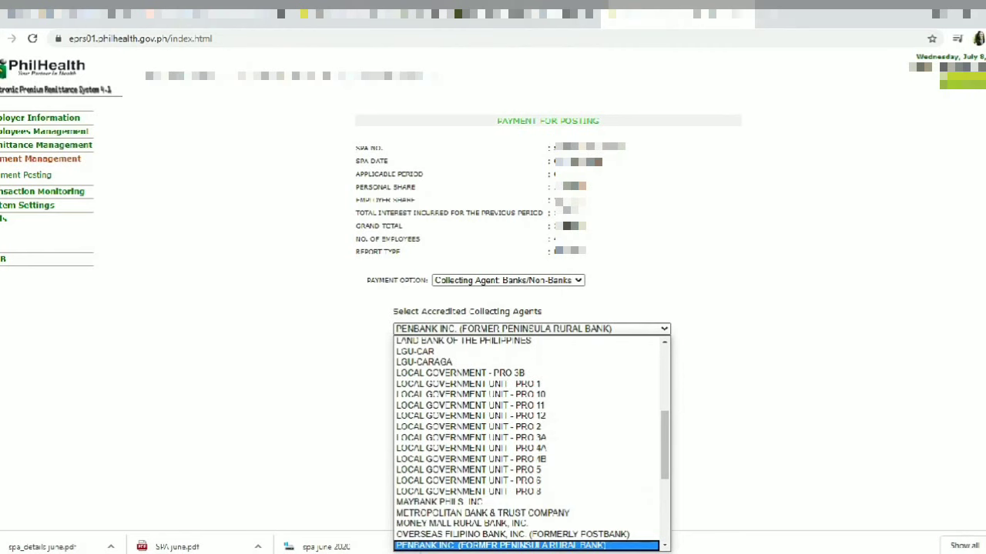
key("Down")
key("Down")
key("Up")
key("Up")
key("Up")
key("Up")
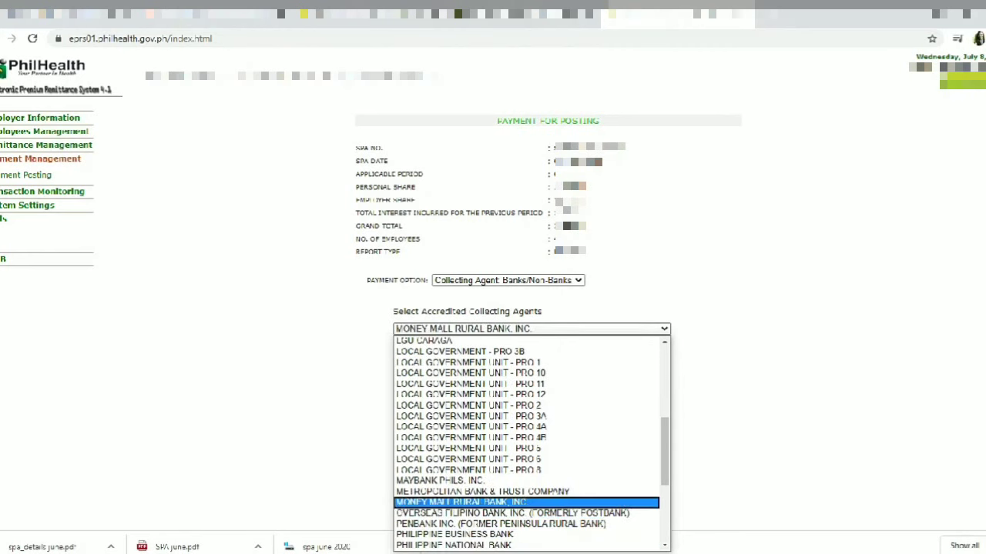
key("Up")
key("Up")
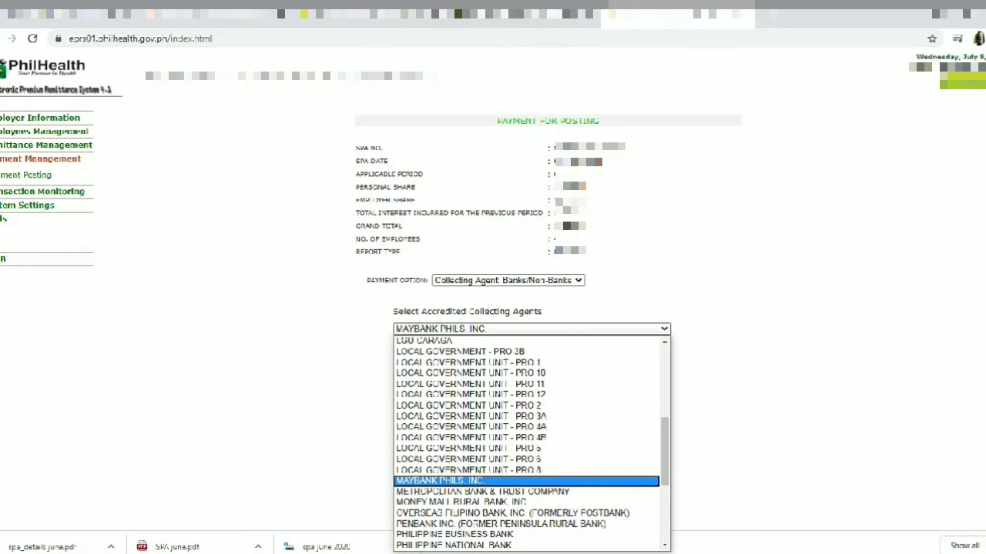
key("Down")
key("Down")
key("Down")
key("Down")
key("Down")
key("Down")
key("Down")
key("Down")
key("Down")
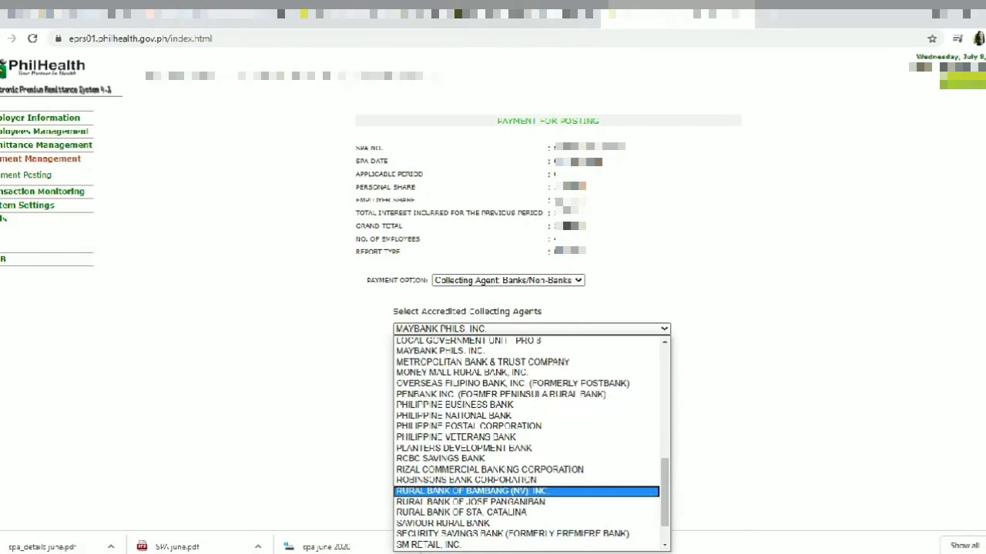
scroll(526, 437, "up", 5)
scroll(526, 437, "down", 2)
scroll(526, 431, "up", 2)
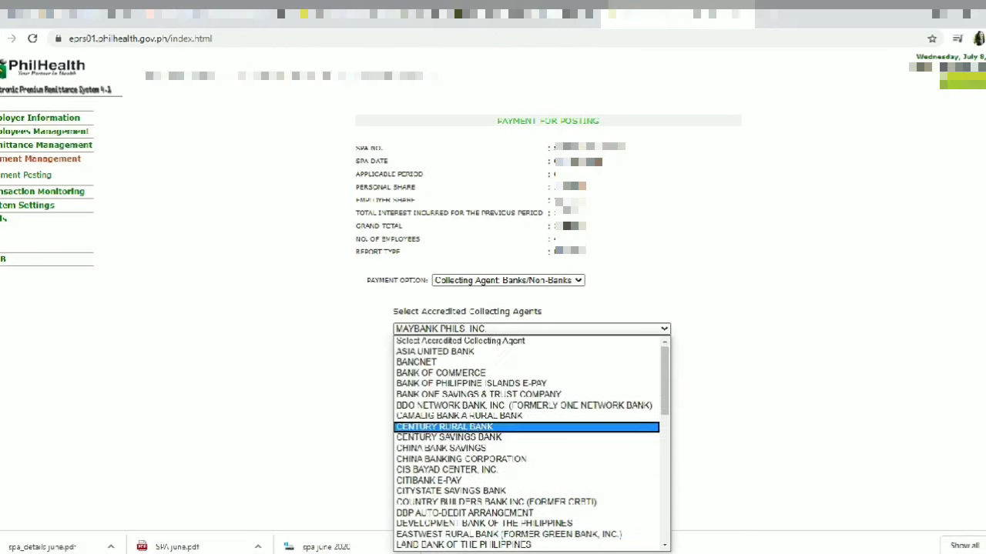
Step: Set the accredited collecting agent to UNION BANK OF THE PHILIPPINES
key("Up")
scroll(526, 469, "down", 5)
key("Down")
key("Down")
key("Down")
key("Down")
key("Down")
key("Down")
key("Down")
key("Down")
key("Down")
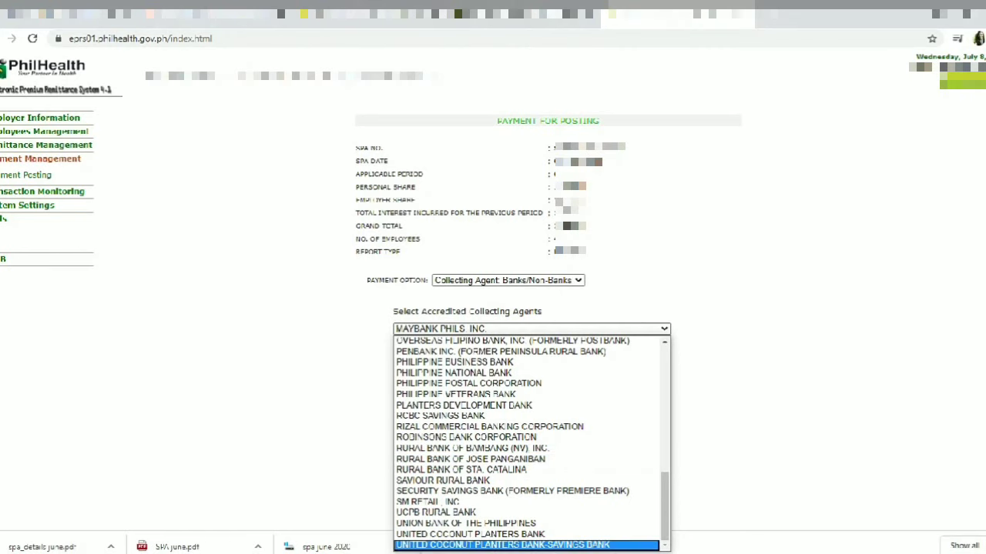
key("Up")
key("Up")
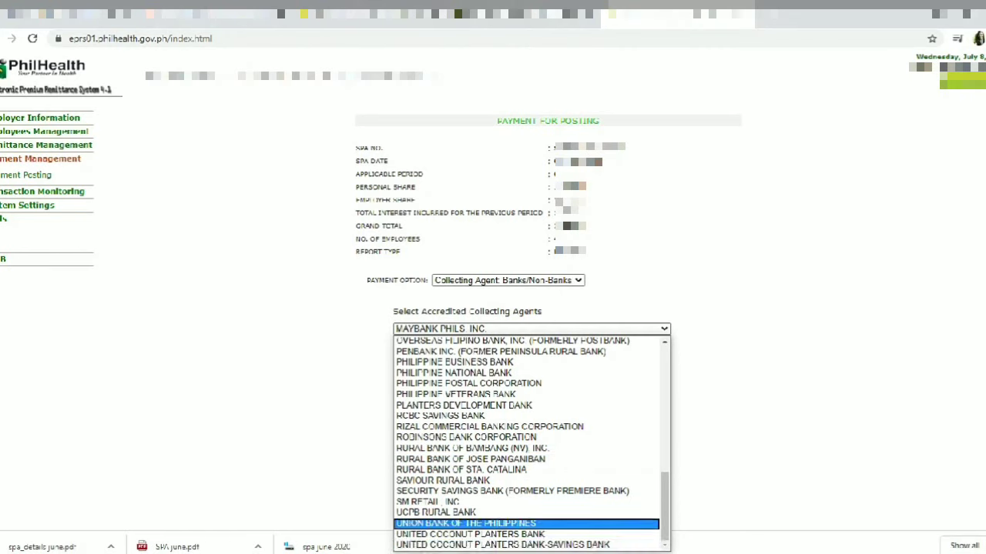
key("Return")
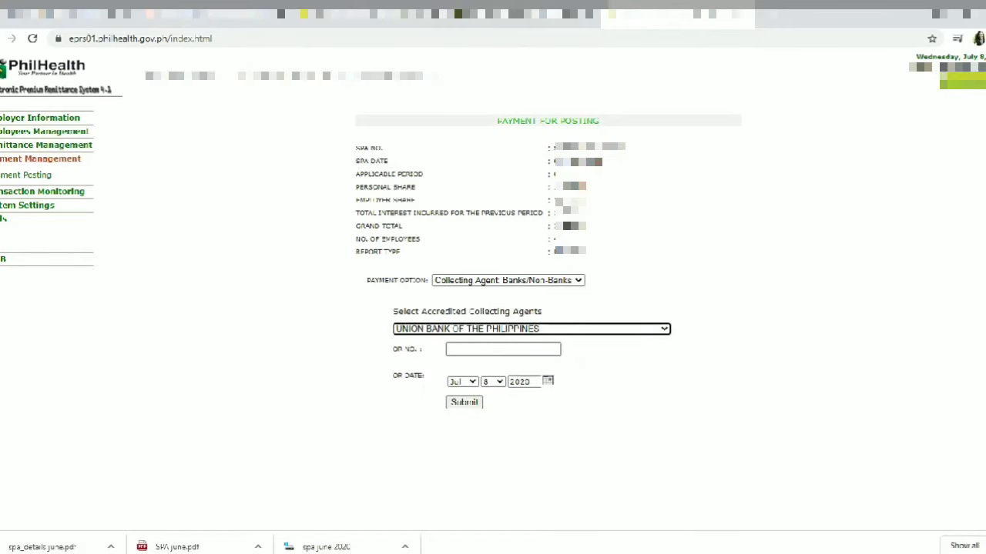
Step: Set the payment option to Online Payment
key("alt+Down")
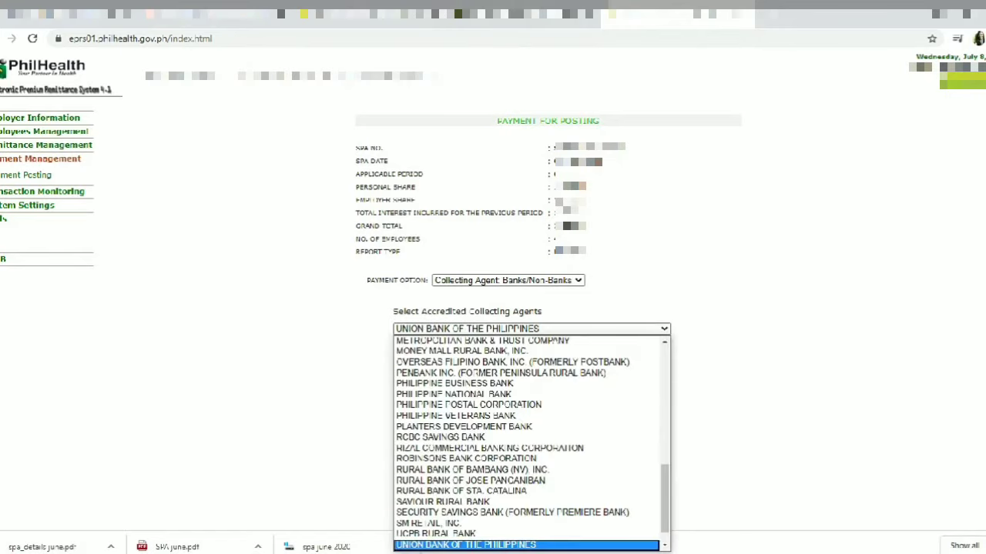
left_click(508, 281)
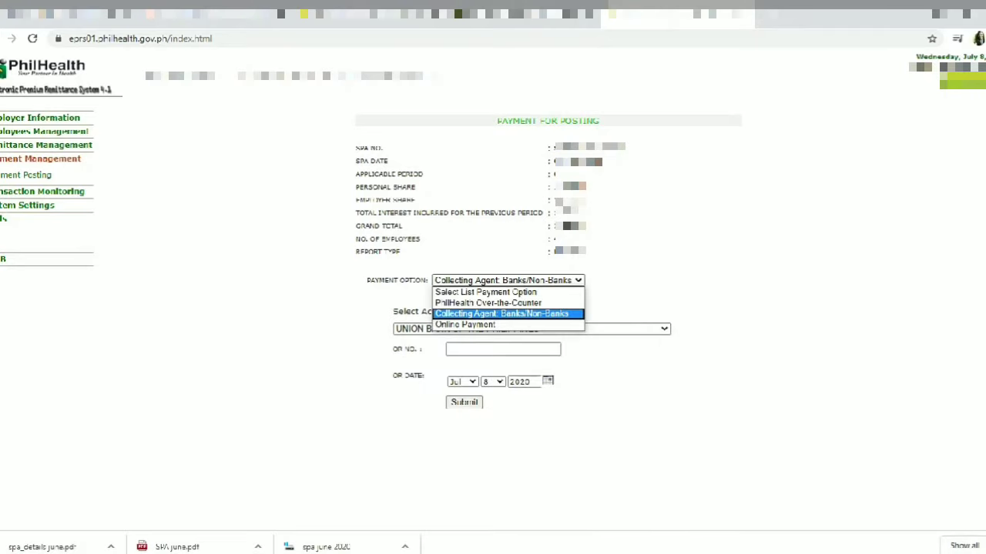
key("Up")
key("Up")
key("Down")
key("Down")
key("Down")
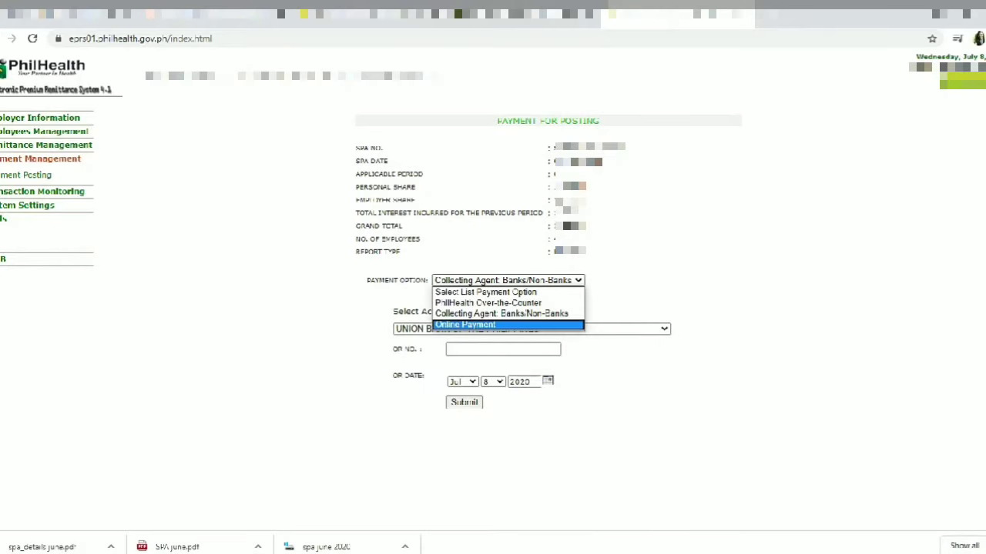
key("Return")
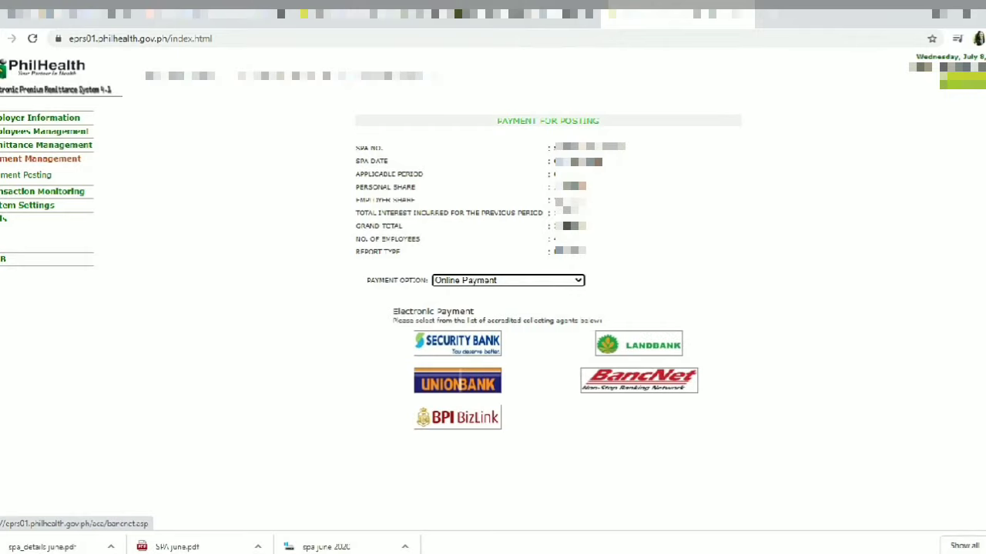
Step: Choose BancNet as the electronic payment channel, confirm the choice and proceed to pay now
left_click(639, 380)
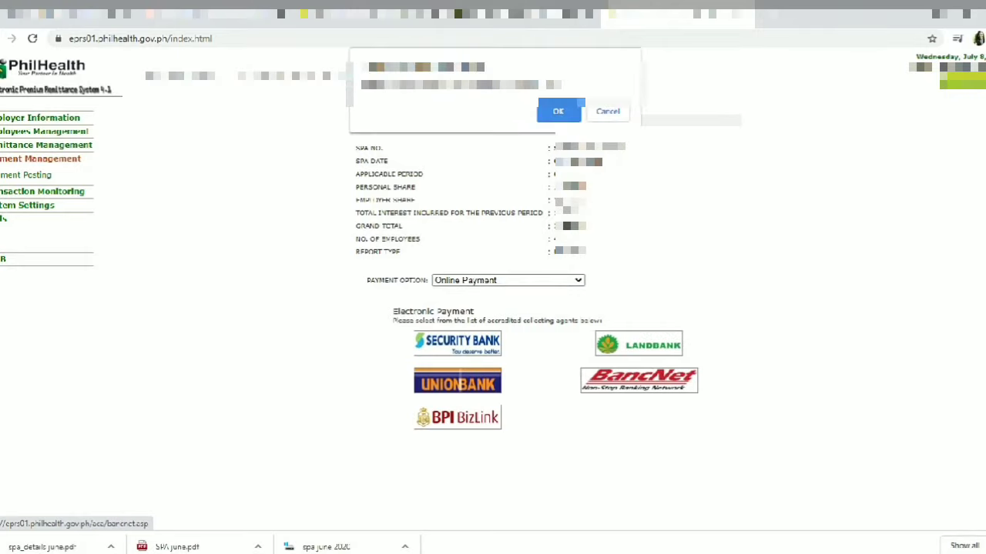
left_click(559, 111)
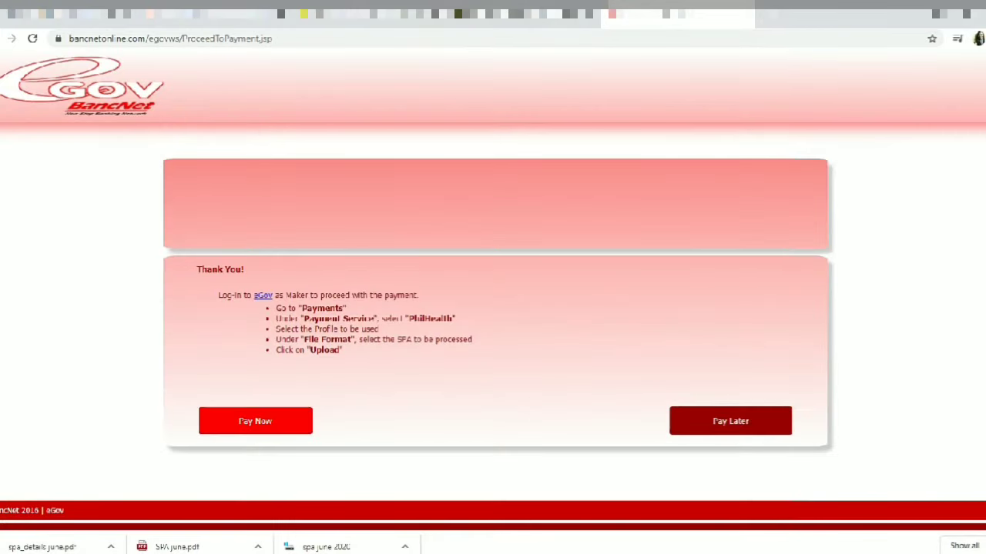
left_click(255, 421)
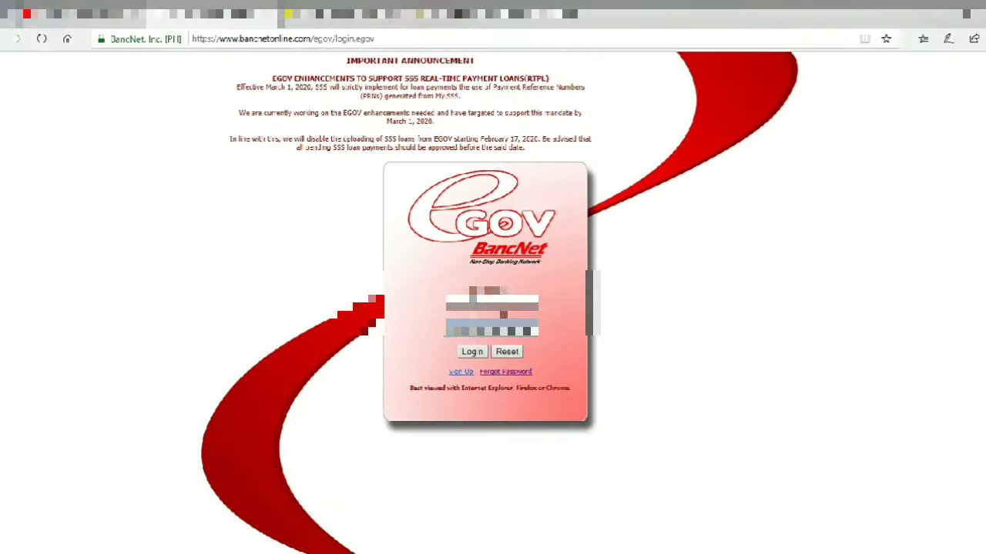
Step: Log in to BancNet eGov with the filled-in credentials and enter the answer to the security question
key("Return")
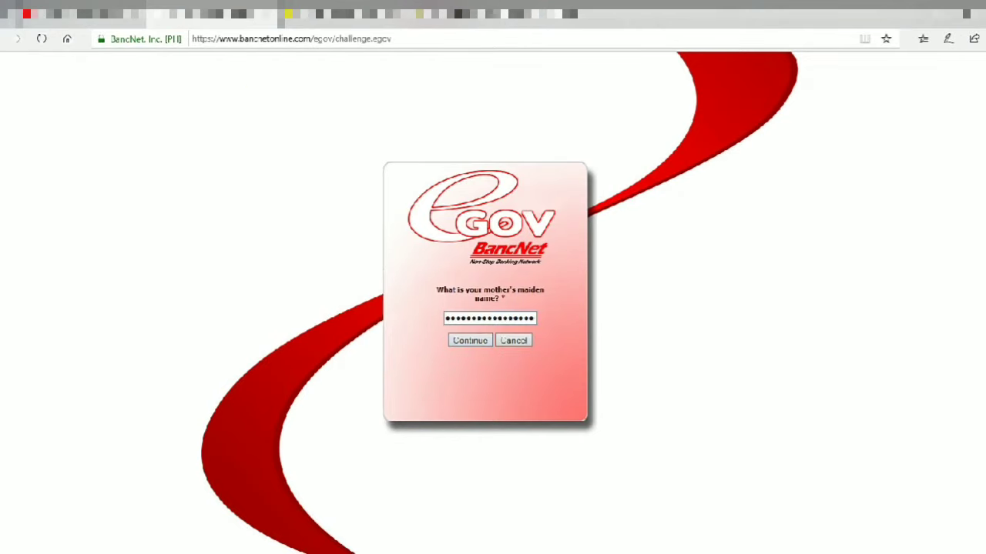
key("Tab")
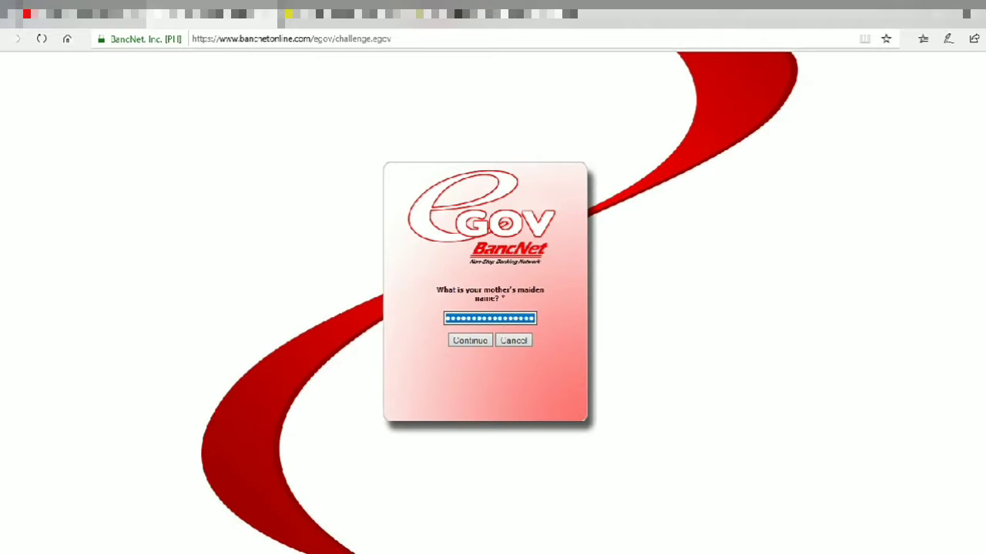
type("••••••")
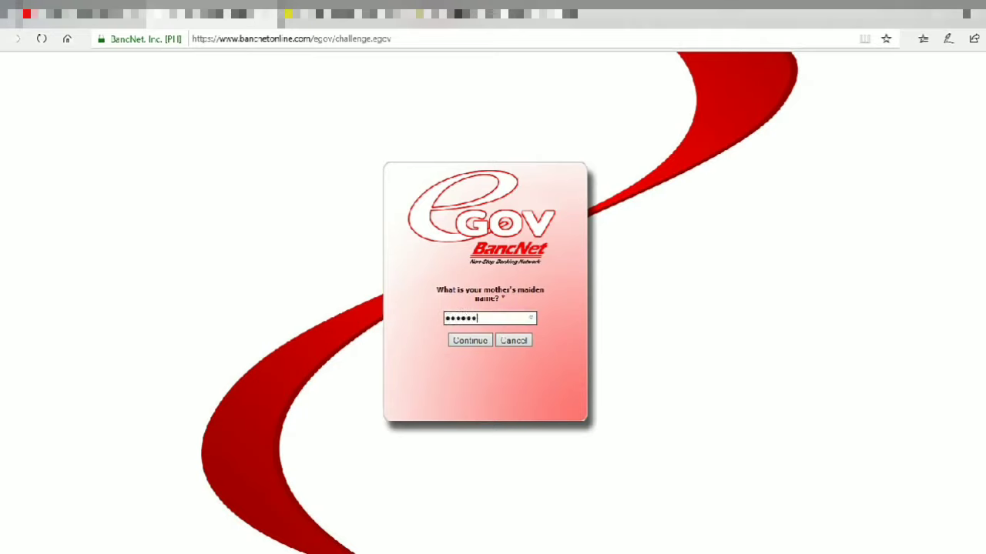
key("Return")
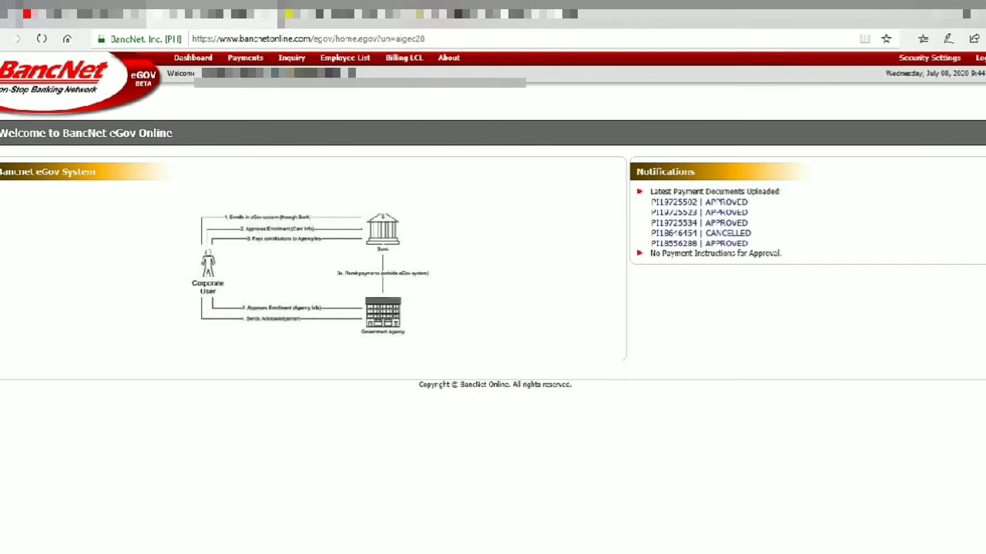
Step: Open the New Payments page for uploading a payment document
mouse_move(245, 58)
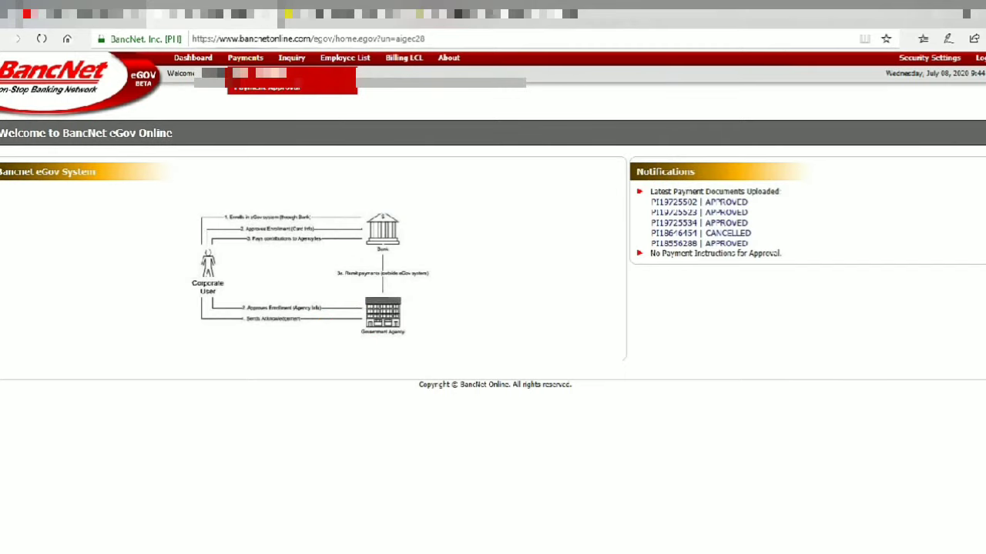
left_click(245, 57)
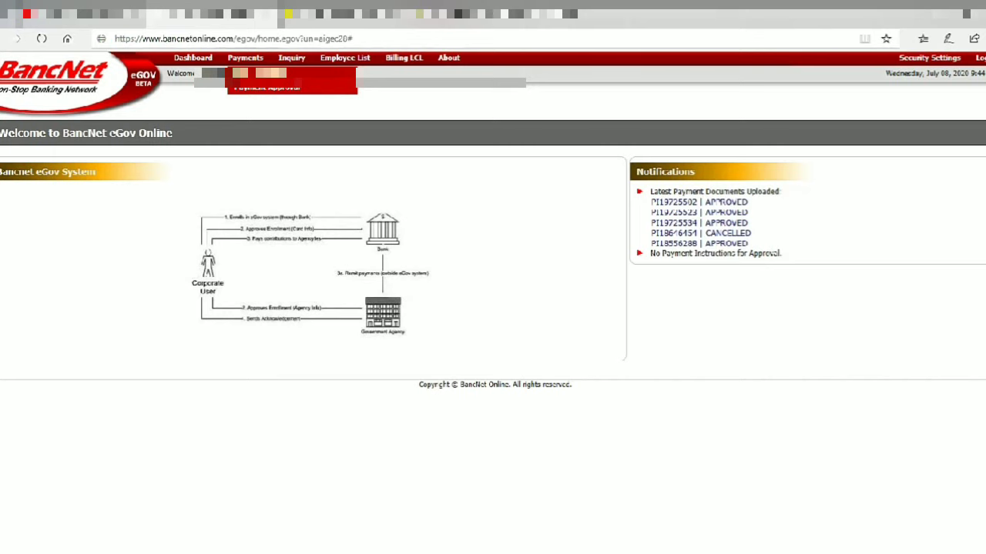
left_click(262, 73)
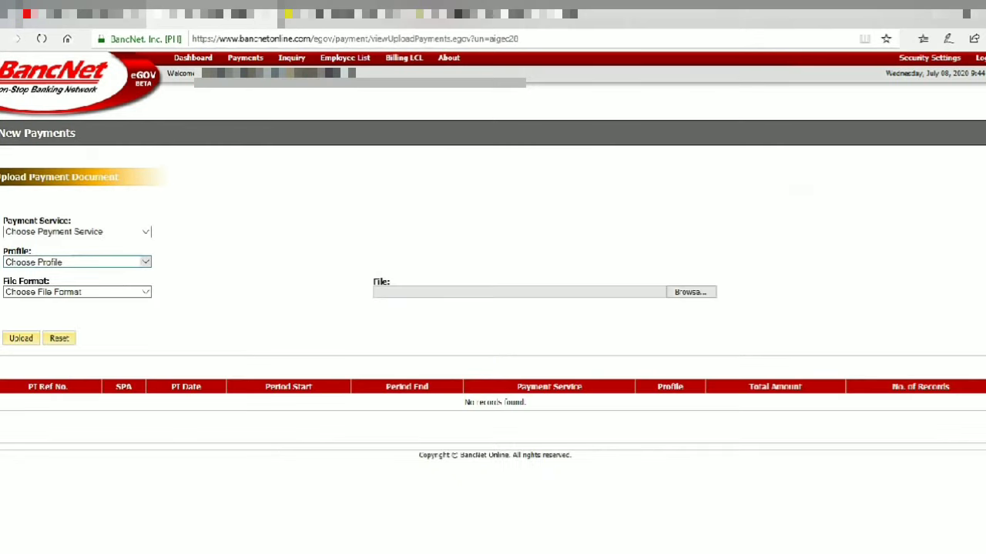
Step: Set the payment service to PhilHealth Contributions and the profile to PHILHEALTH
left_click(144, 232)
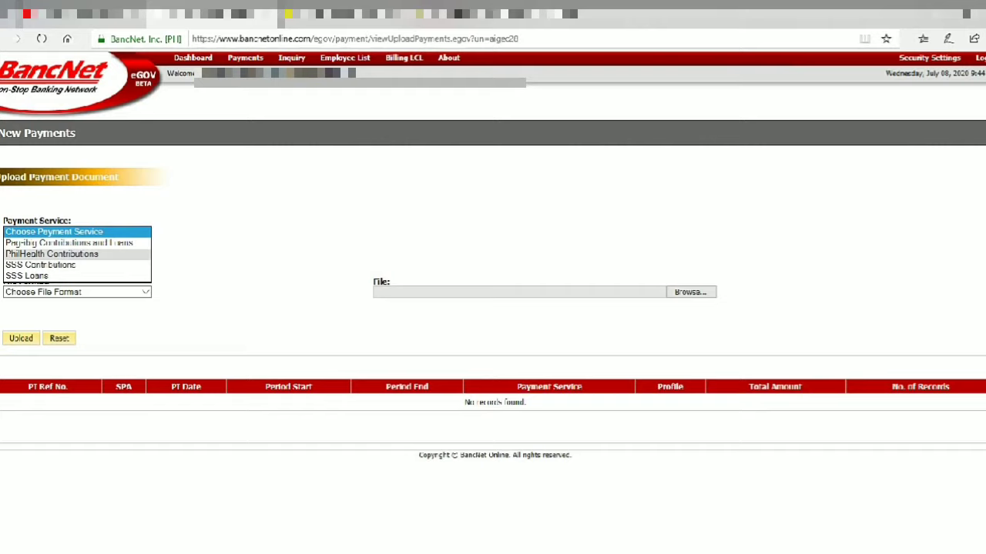
left_click(52, 254)
key("Tab")
key("alt+Down")
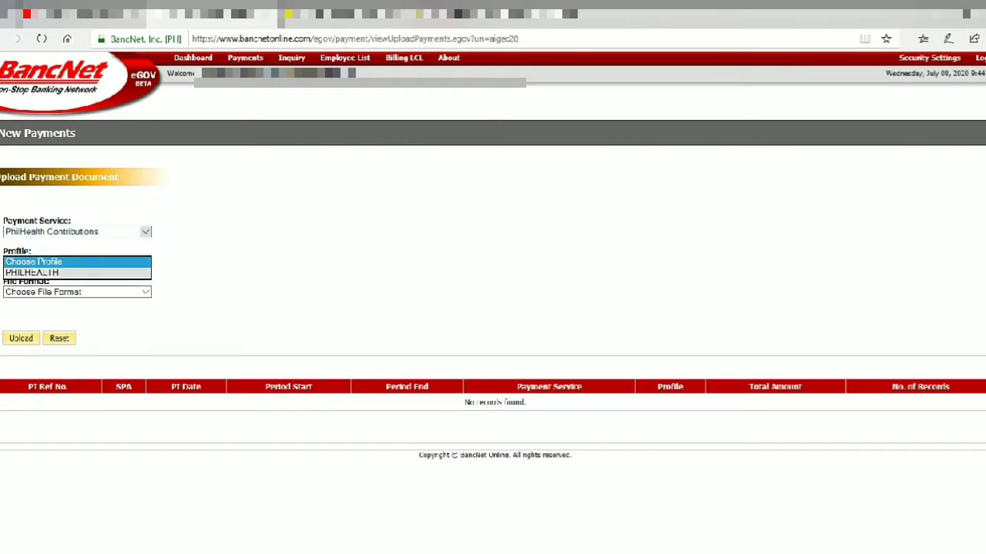
key("Down")
key("Return")
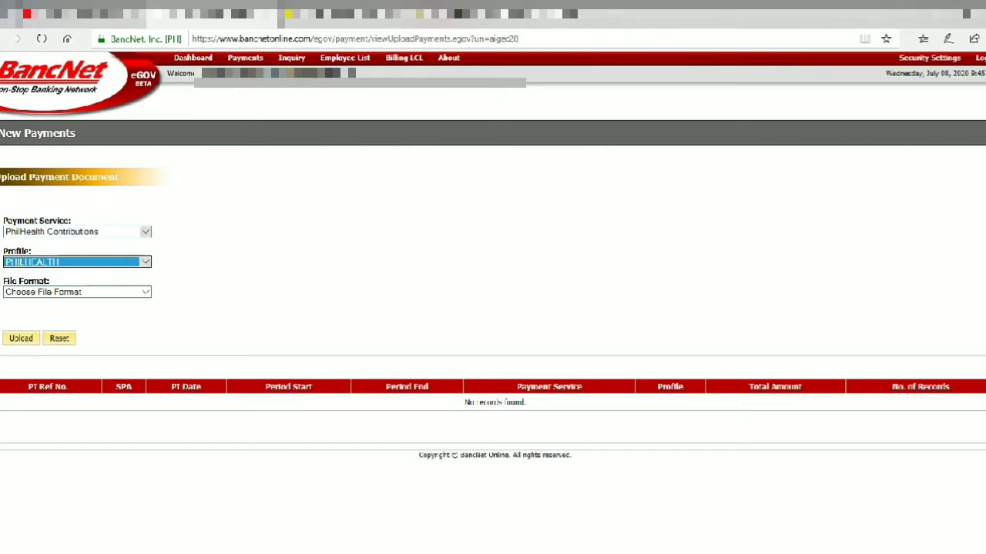
Step: Select the SPA as the file format and upload the payment document
key("Tab")
key("alt+Down")
key("Down")
key("Return")
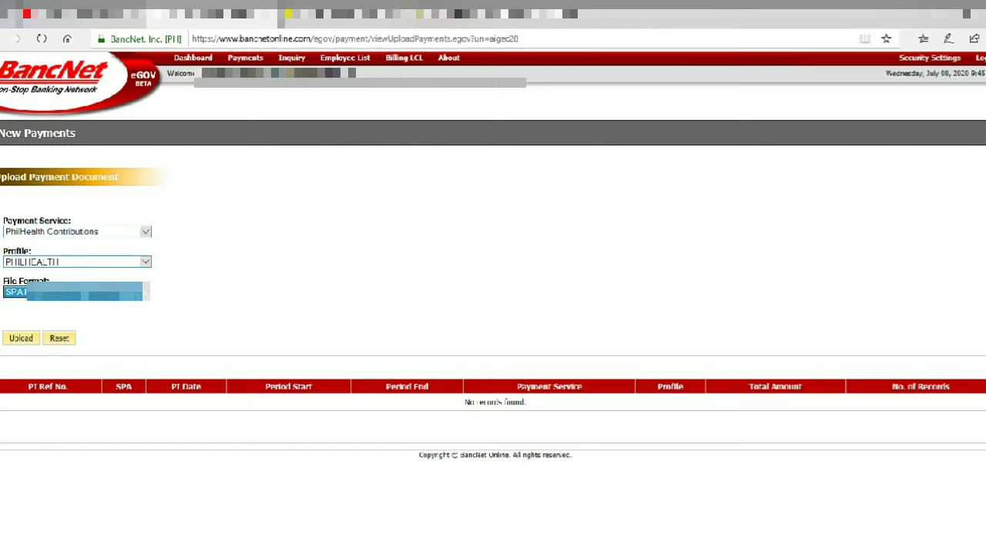
key("Tab")
key("Return")
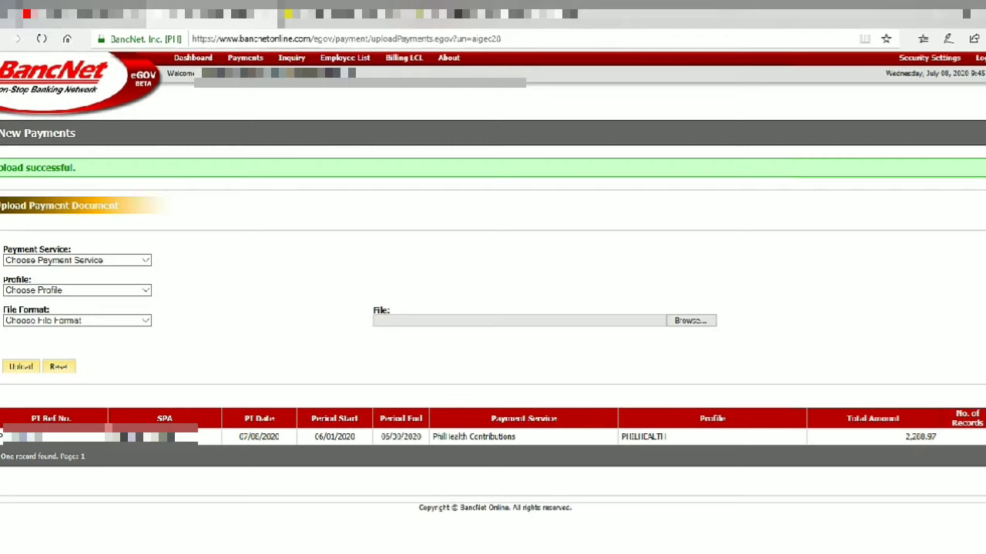
Step: Open the Payment Approval page with the payment instructions awaiting approval
mouse_move(245, 58)
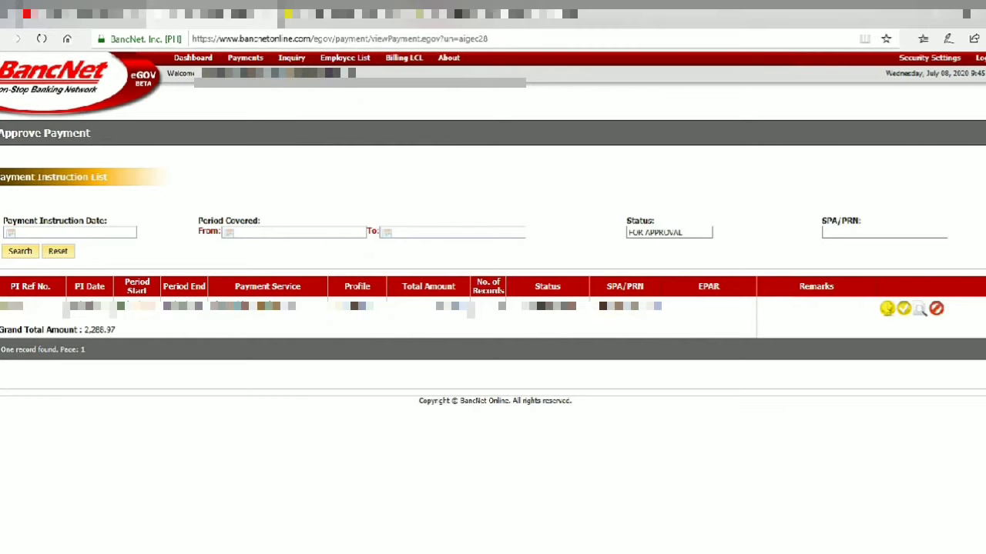
mouse_move(343, 14)
key("alt+Tab")
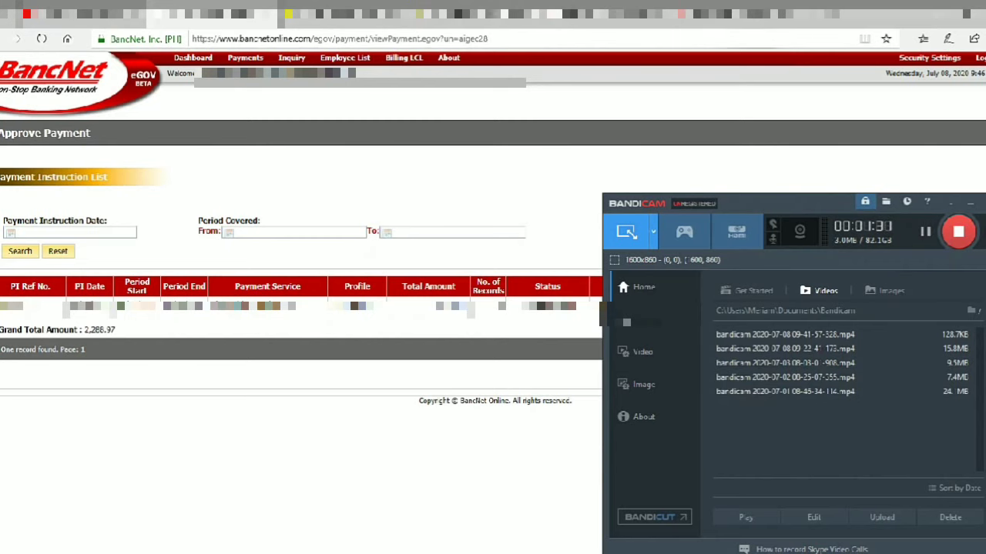
Step: Switch to the Gmail inbox and open the Payment Instruction Approval email from egov
left_click(735, 14)
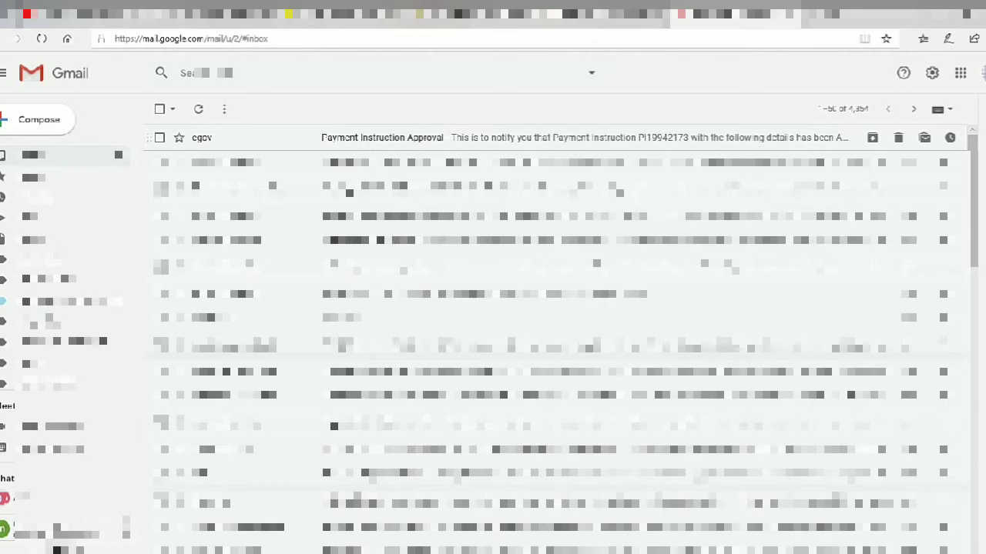
left_click(381, 137)
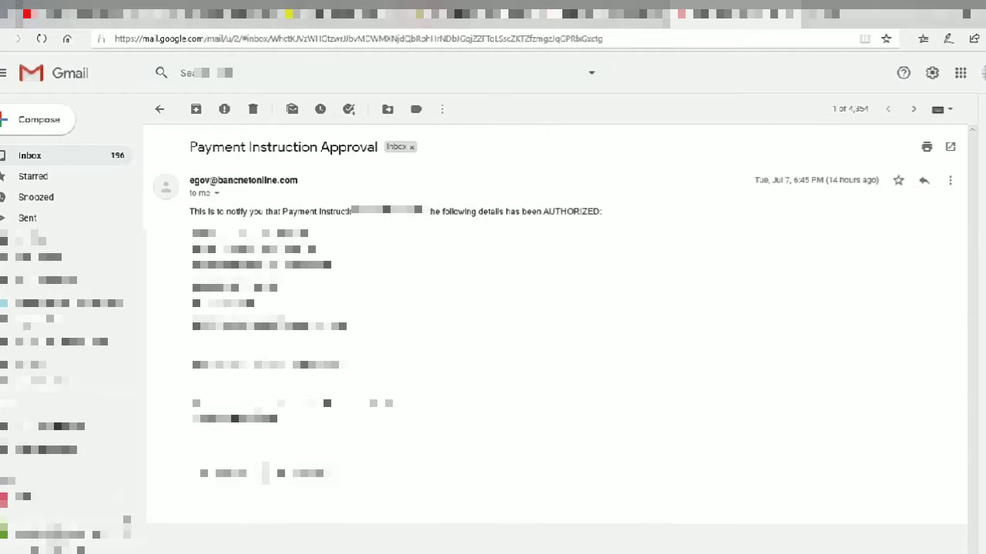
Step: Return to BancNet eGov and approve the payment instruction with the card PIN, accepting the Terms and Conditions and confirming the submission
left_click(213, 14)
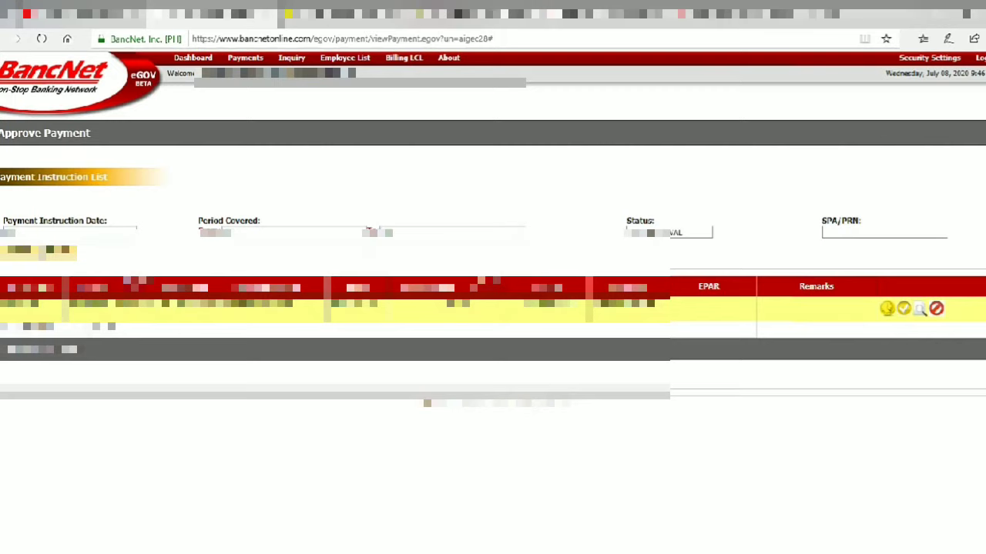
mouse_move(311, 553)
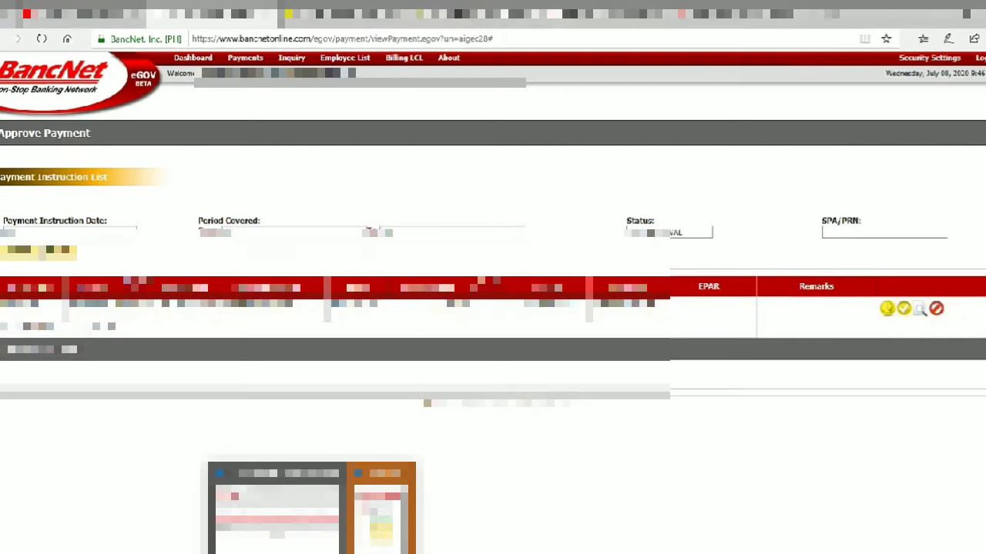
left_click(381, 508)
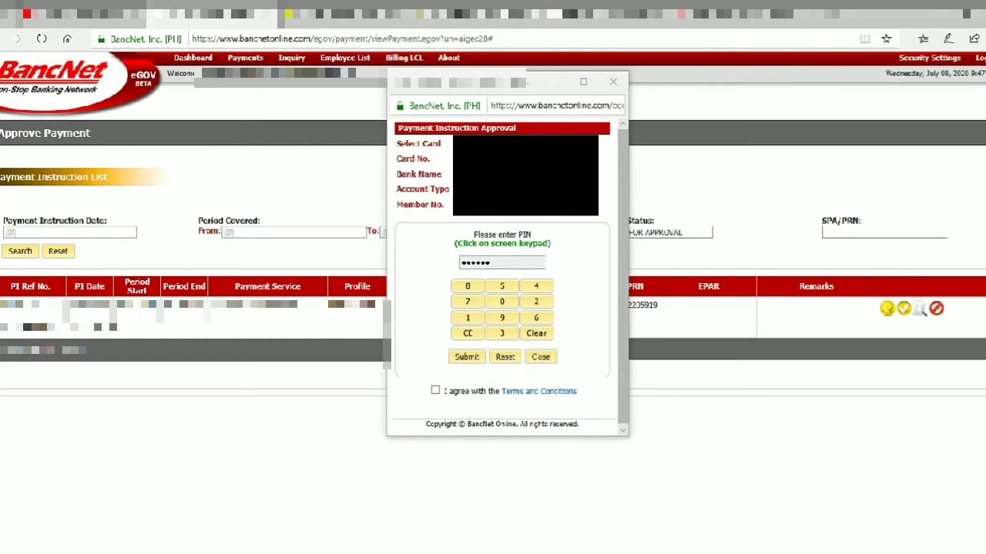
left_click(435, 390)
left_click(467, 356)
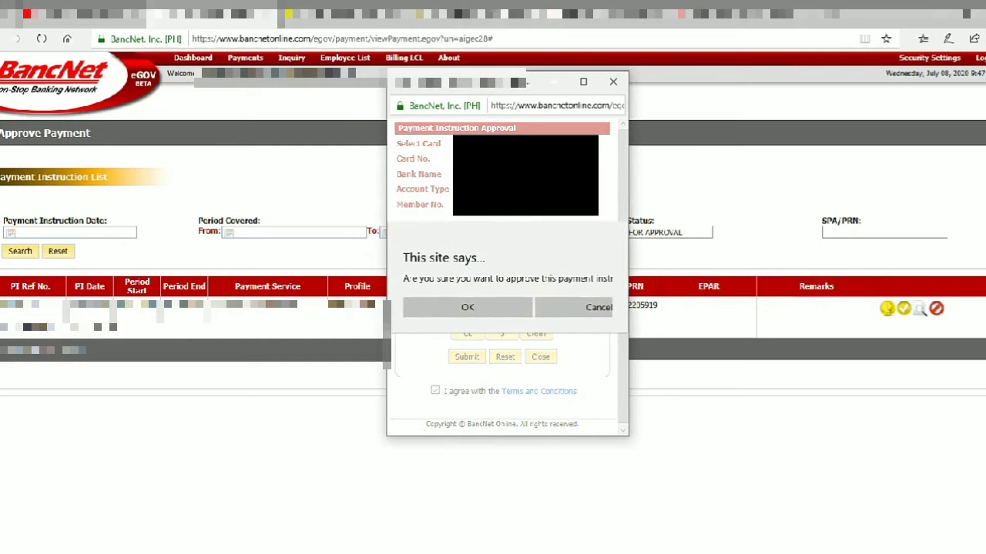
key("Return")
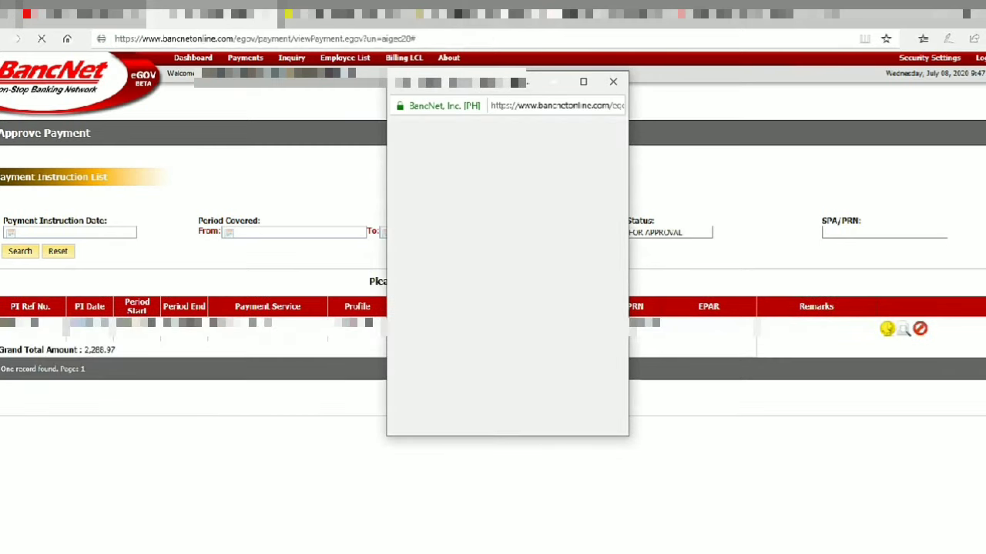